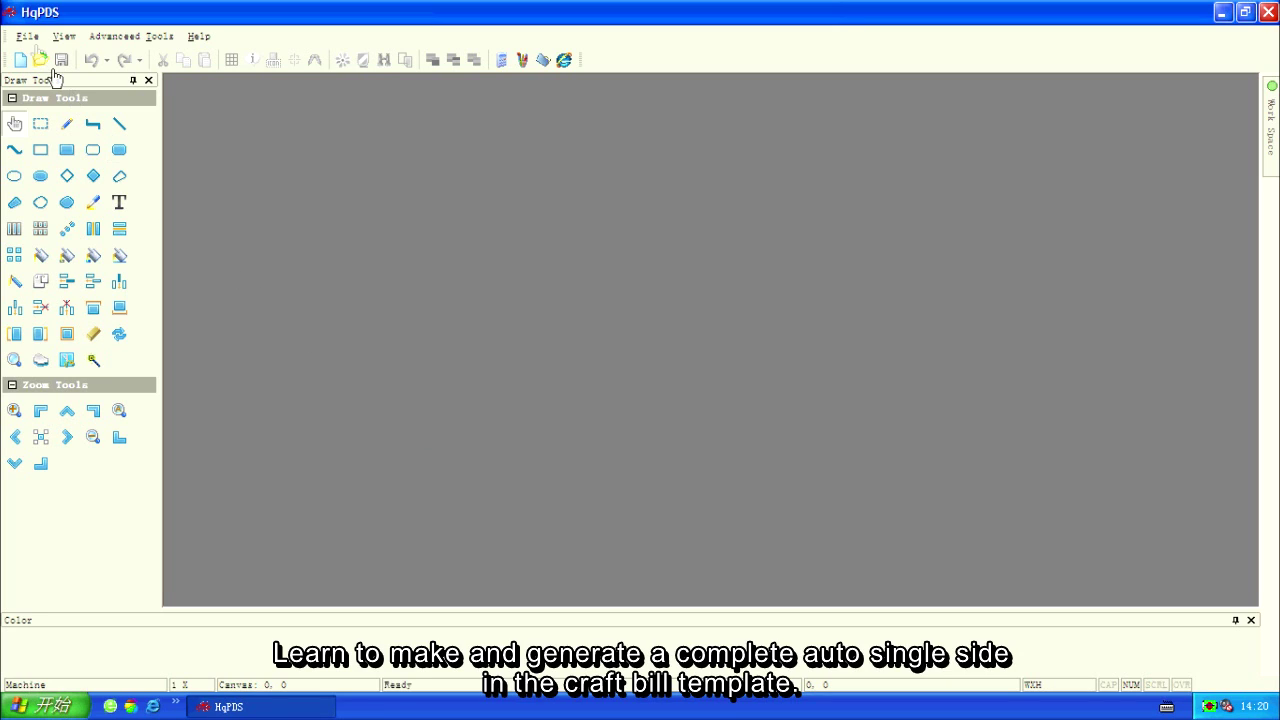
# - Create a new pattern for the H2-2 two-system machine with a 1024 * 2048 canvas and no ribbing
pyautogui.click(30, 38)
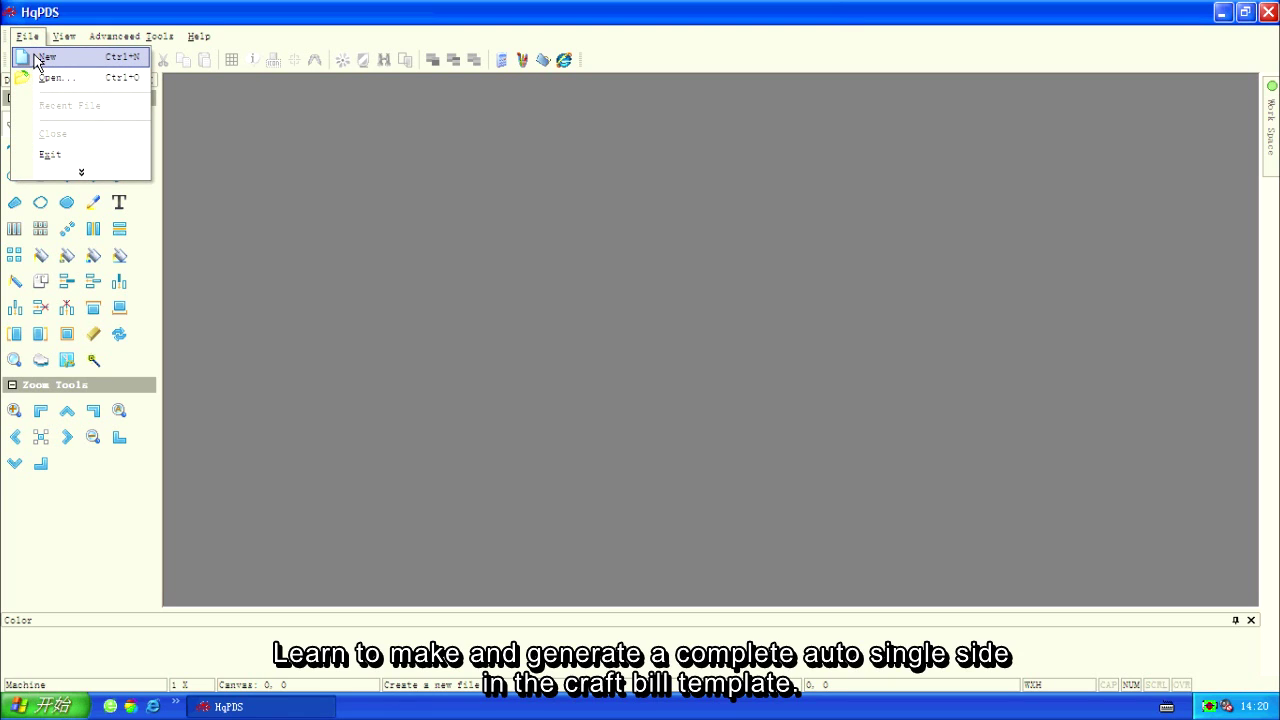
pyautogui.click(38, 61)
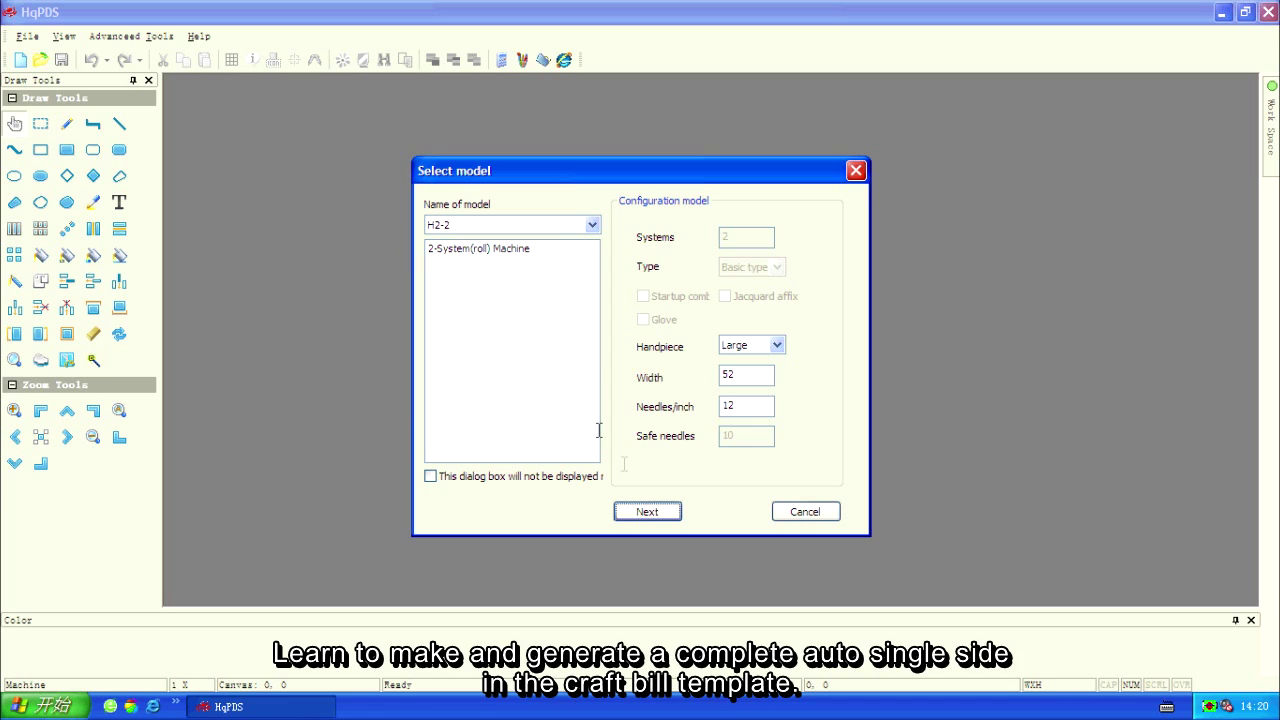
pyautogui.click(649, 513)
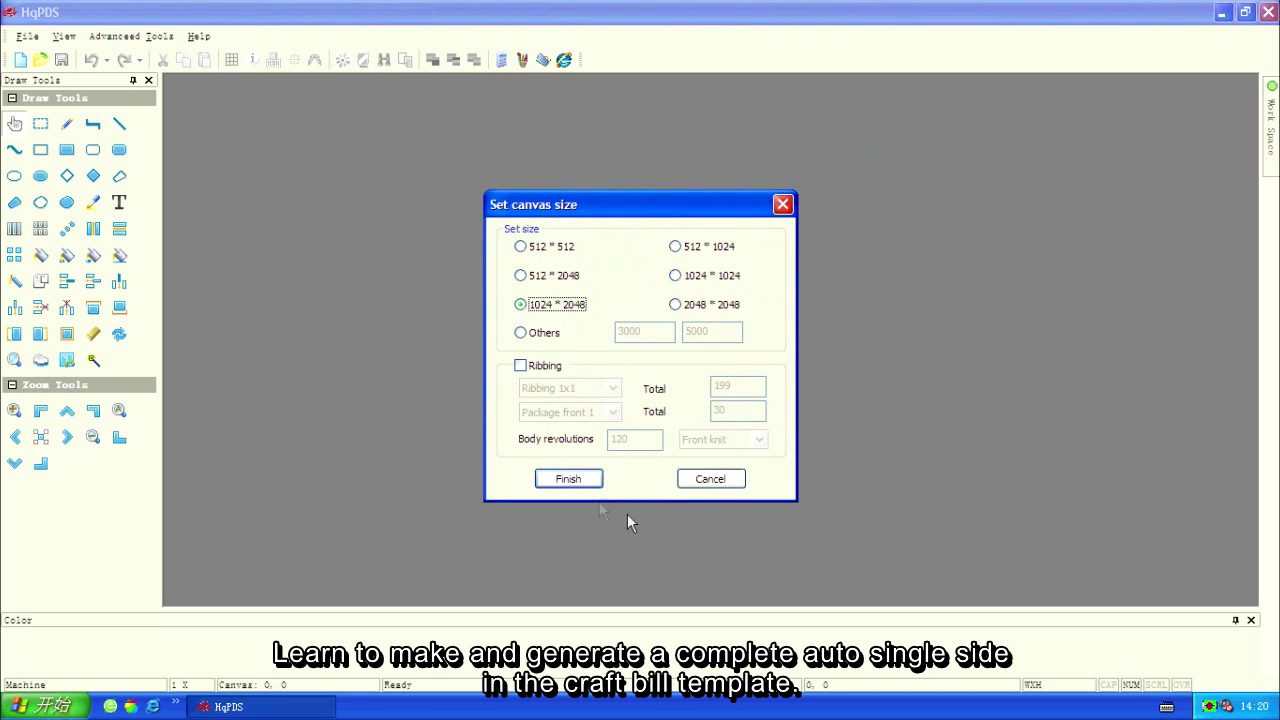
pyautogui.click(572, 481)
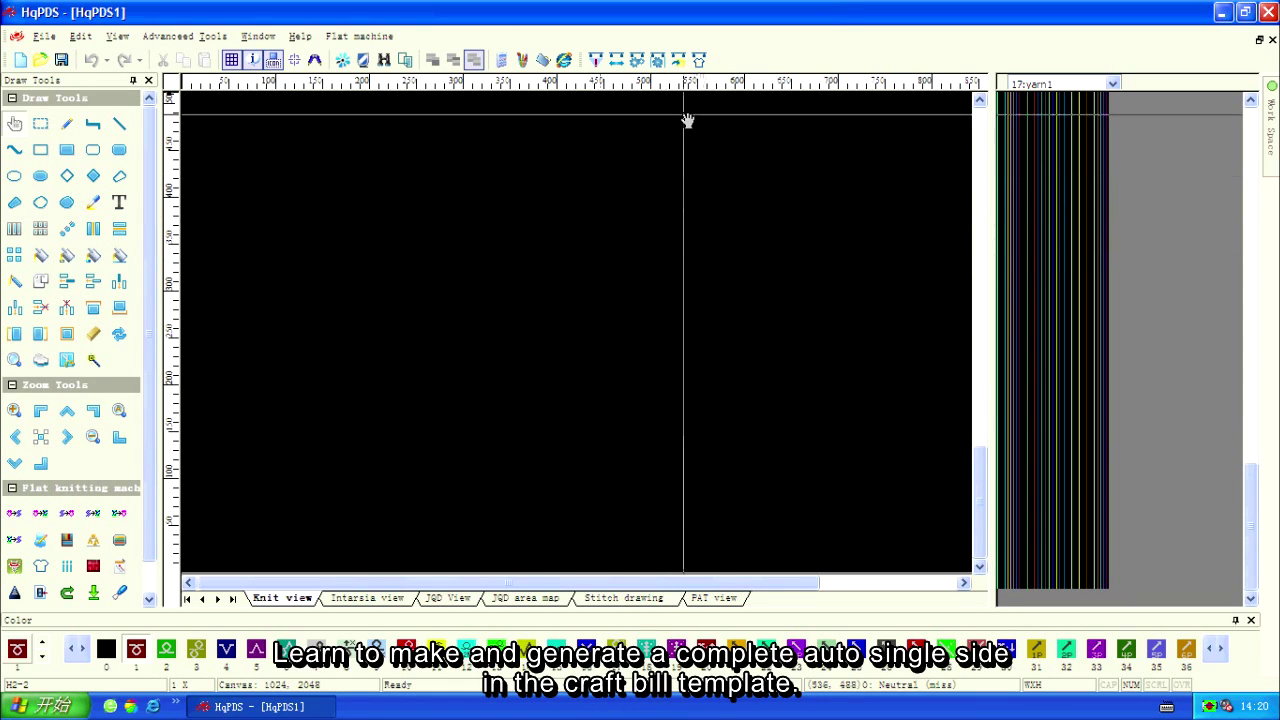
# - Open a new craft bill for the pattern and turn off its startup comb option
pyautogui.click(700, 62)
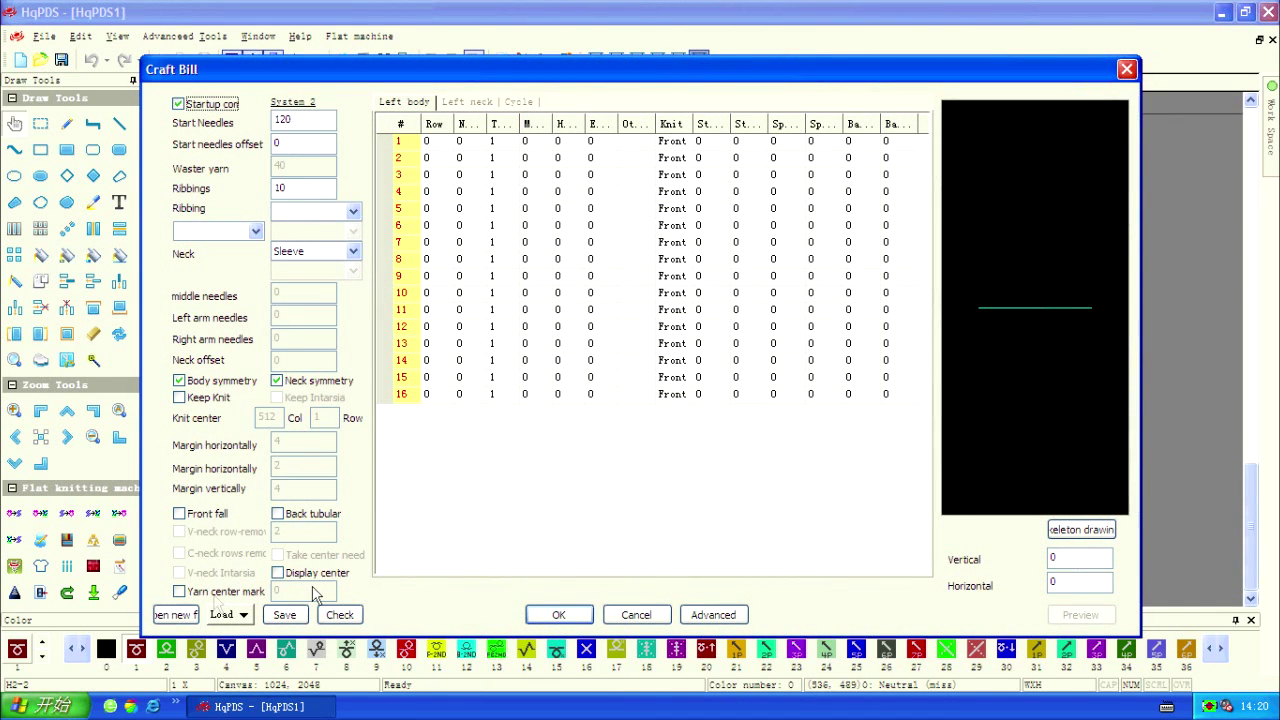
pyautogui.click(170, 616)
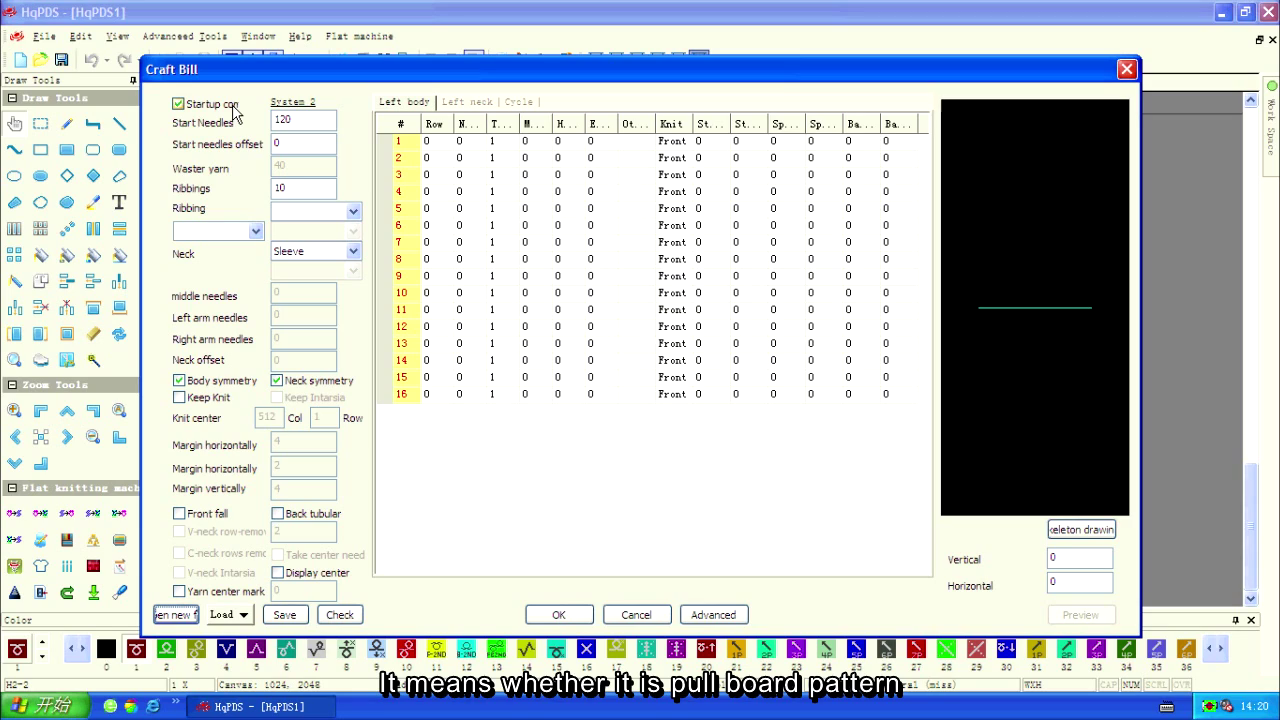
pyautogui.click(178, 105)
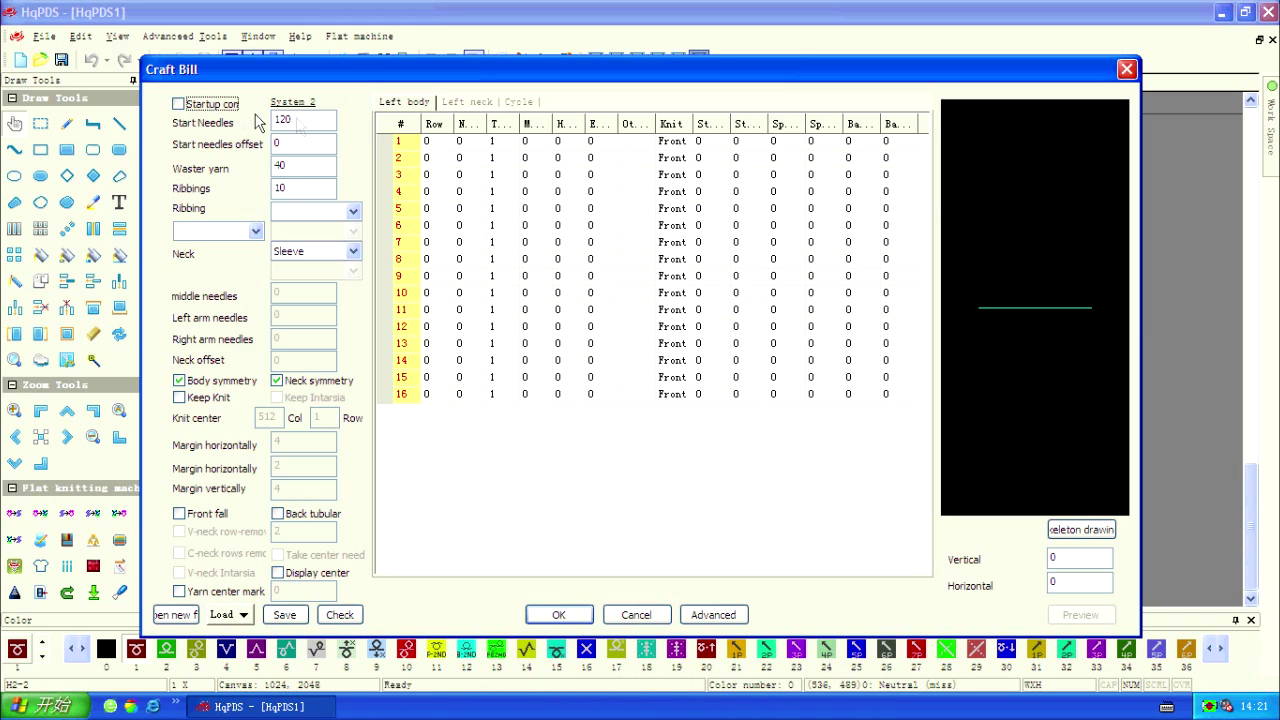
# - Set the craft bill's start needles to 217 and the waster yarn to 2
pyautogui.moveTo(297, 120); pyautogui.dragTo(272, 119)
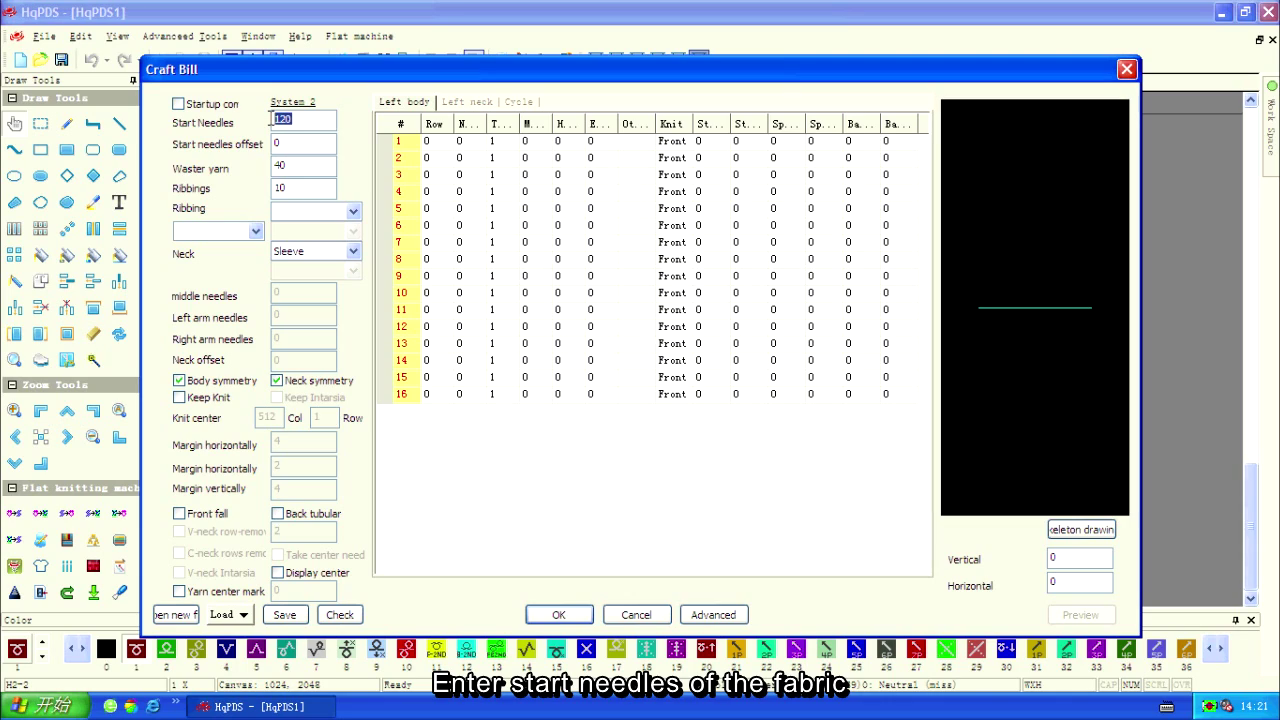
pyautogui.write('217')
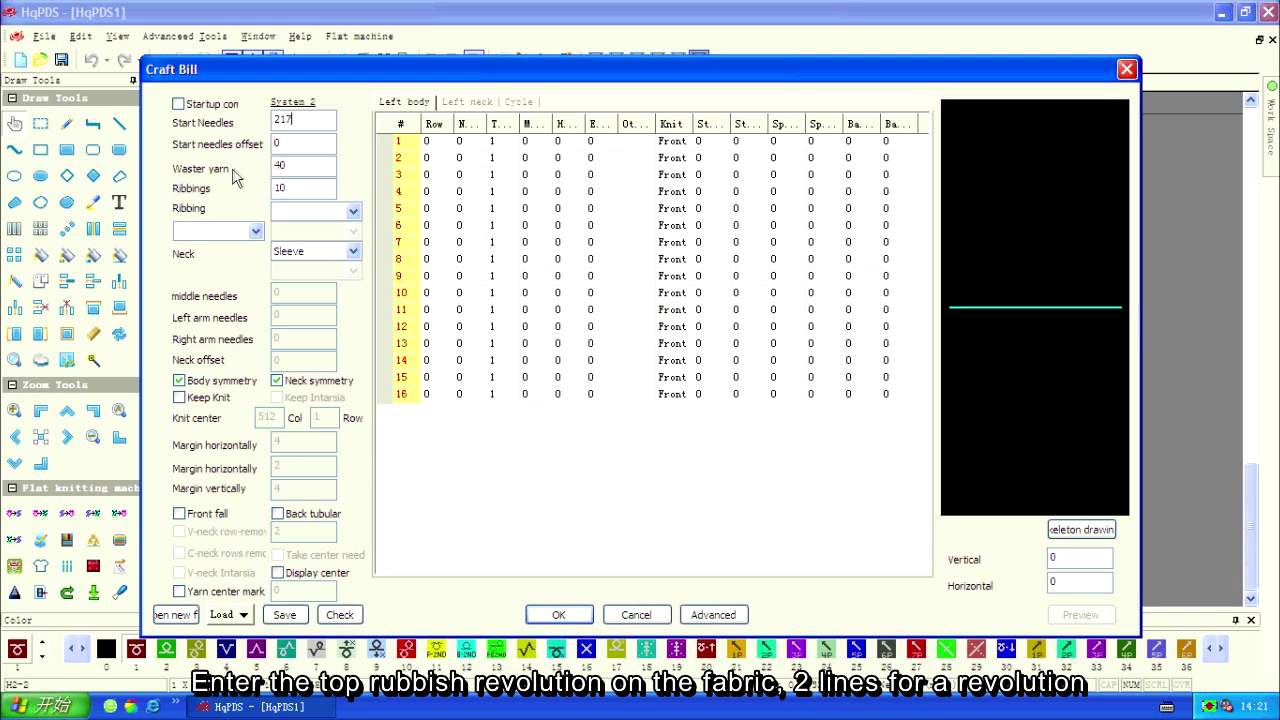
pyautogui.click(287, 166)
pyautogui.moveTo(287, 166); pyautogui.dragTo(268, 165)
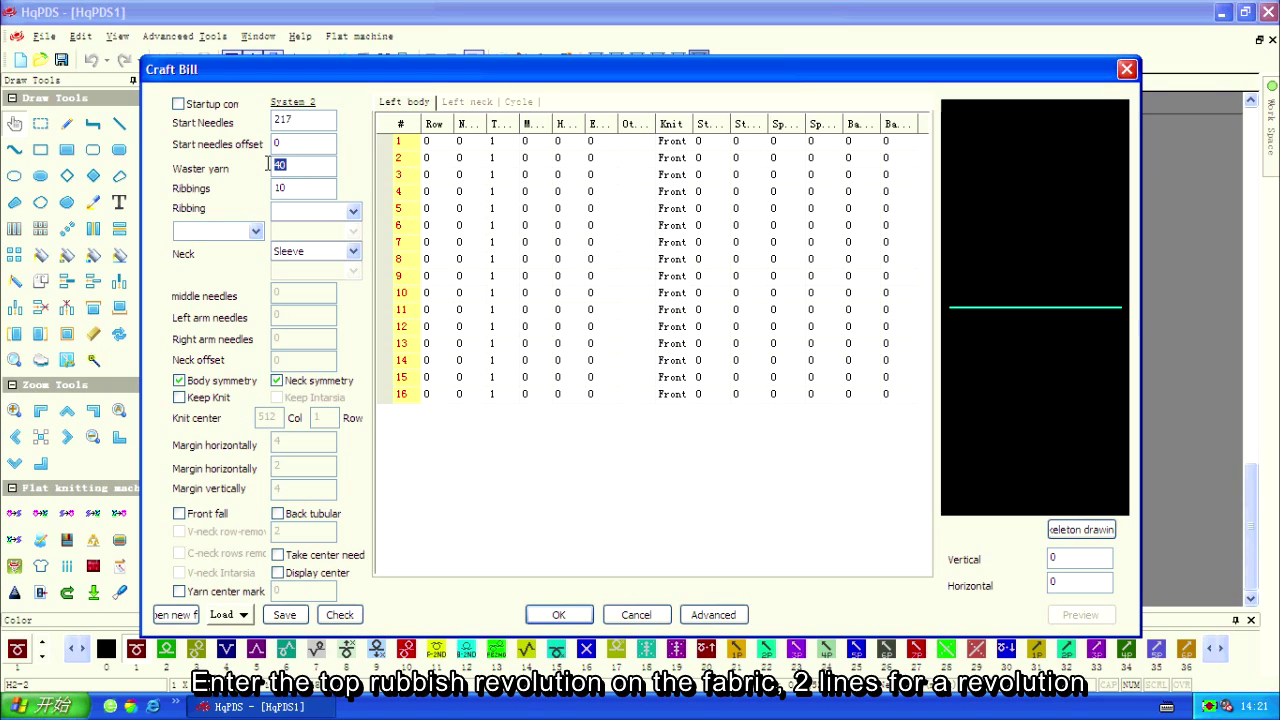
pyautogui.write('2')
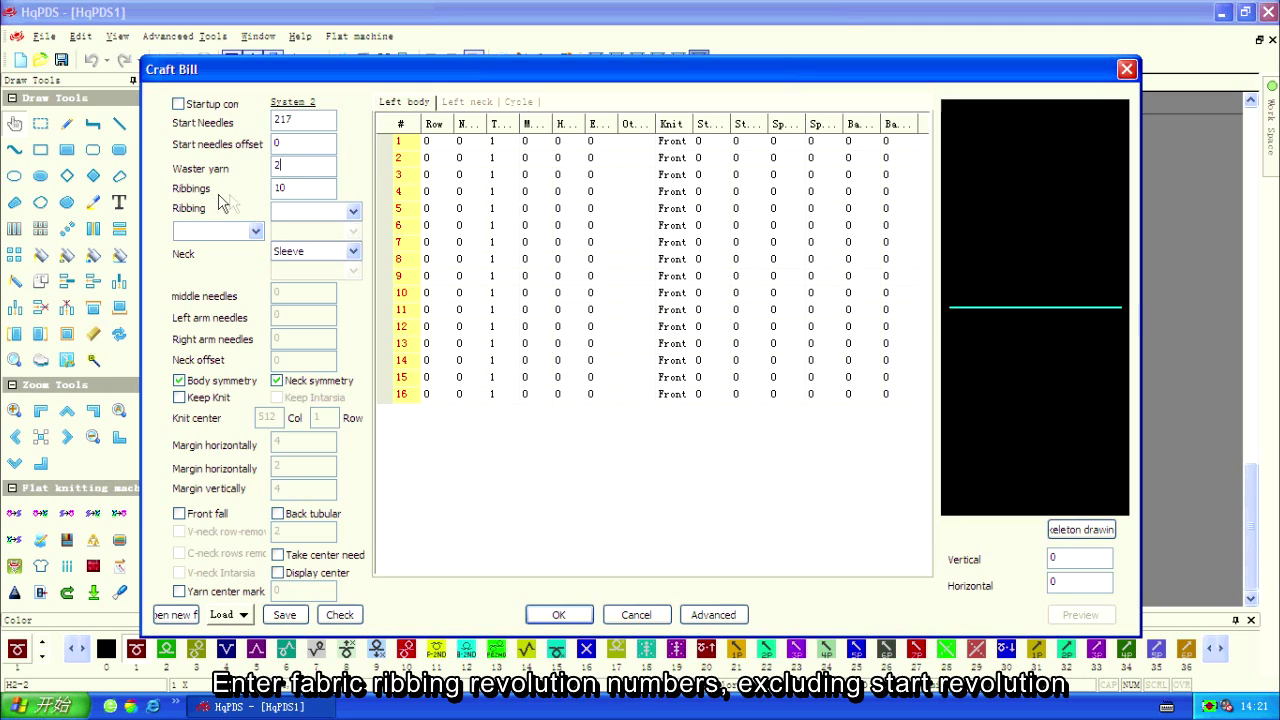
# - Define the ribbing with 20 revolutions, type Ribbing 1x1, Package front 1 and a Common knit transition to the body
pyautogui.click(284, 187)
pyautogui.moveTo(284, 187); pyautogui.dragTo(272, 192)
pyautogui.write('20')
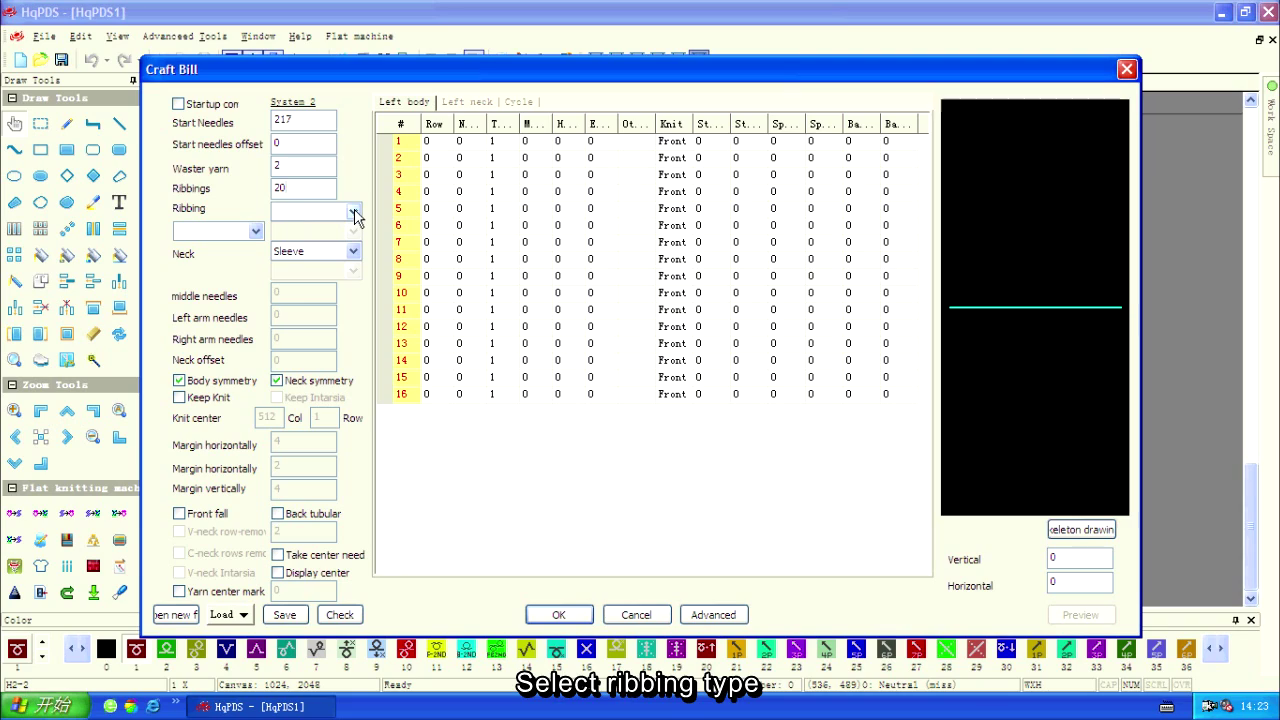
pyautogui.click(354, 211)
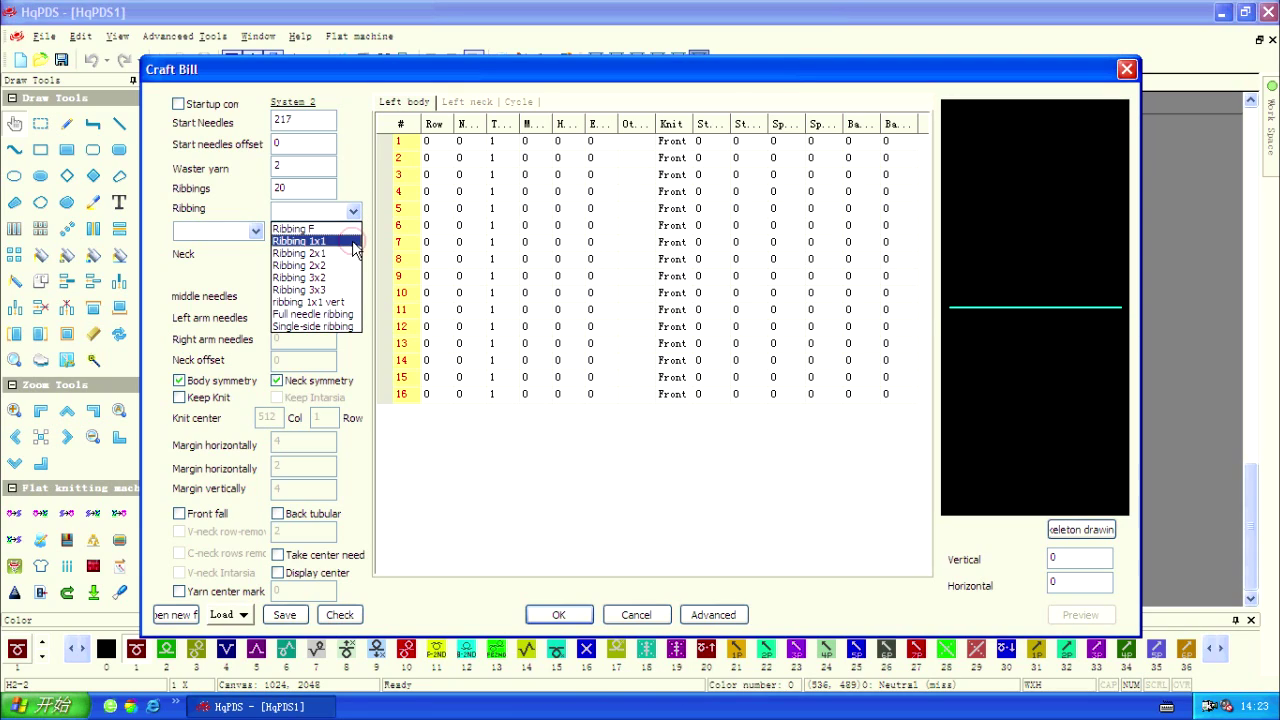
pyautogui.click(352, 243)
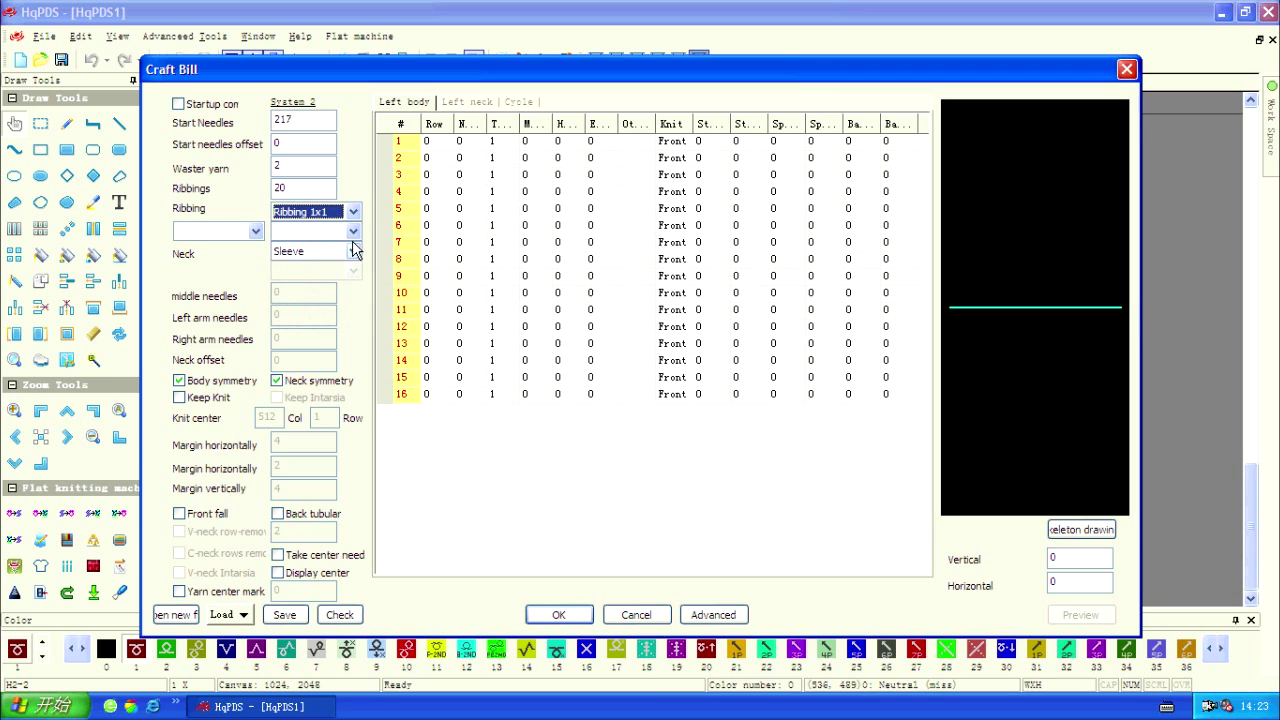
pyautogui.click(353, 232)
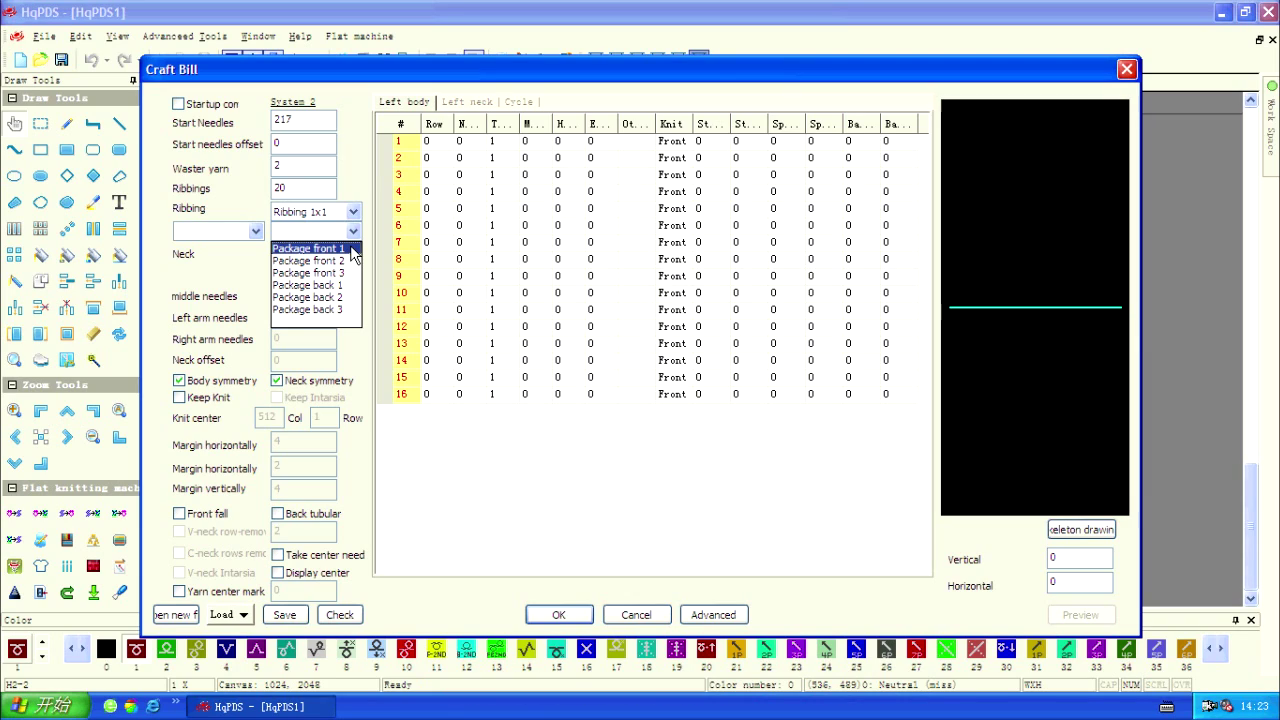
pyautogui.click(350, 250)
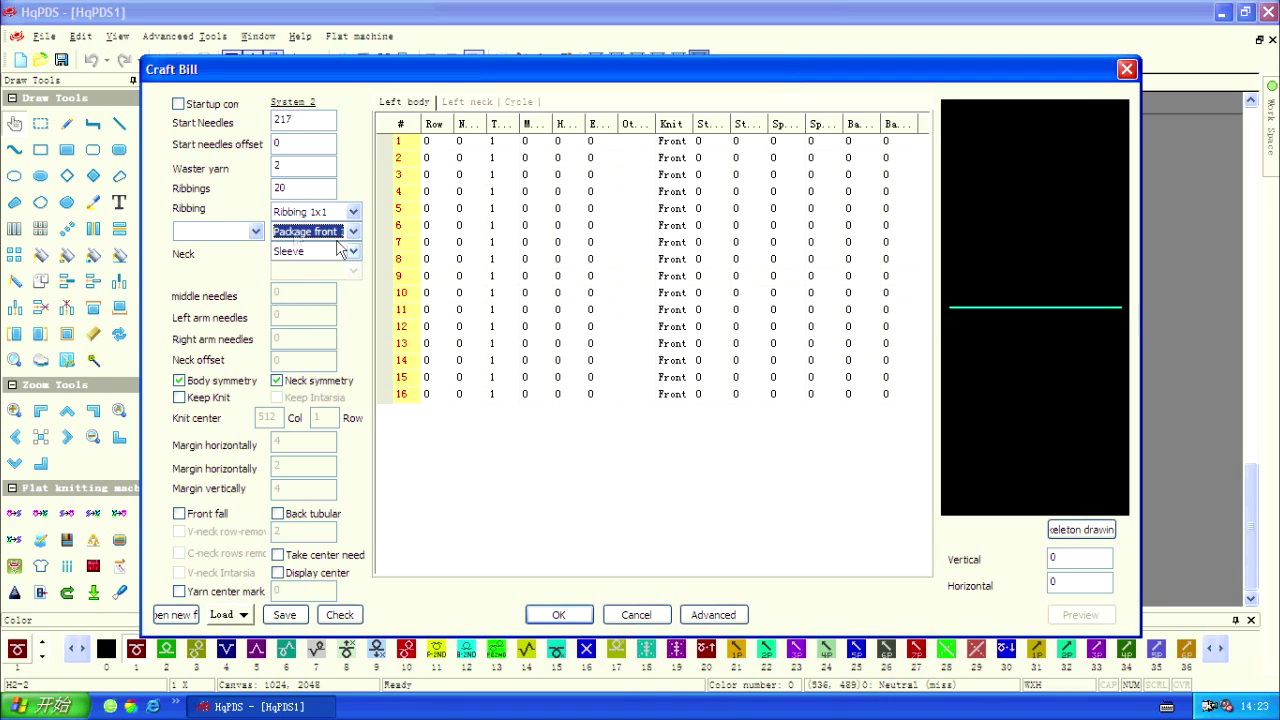
pyautogui.click(256, 231)
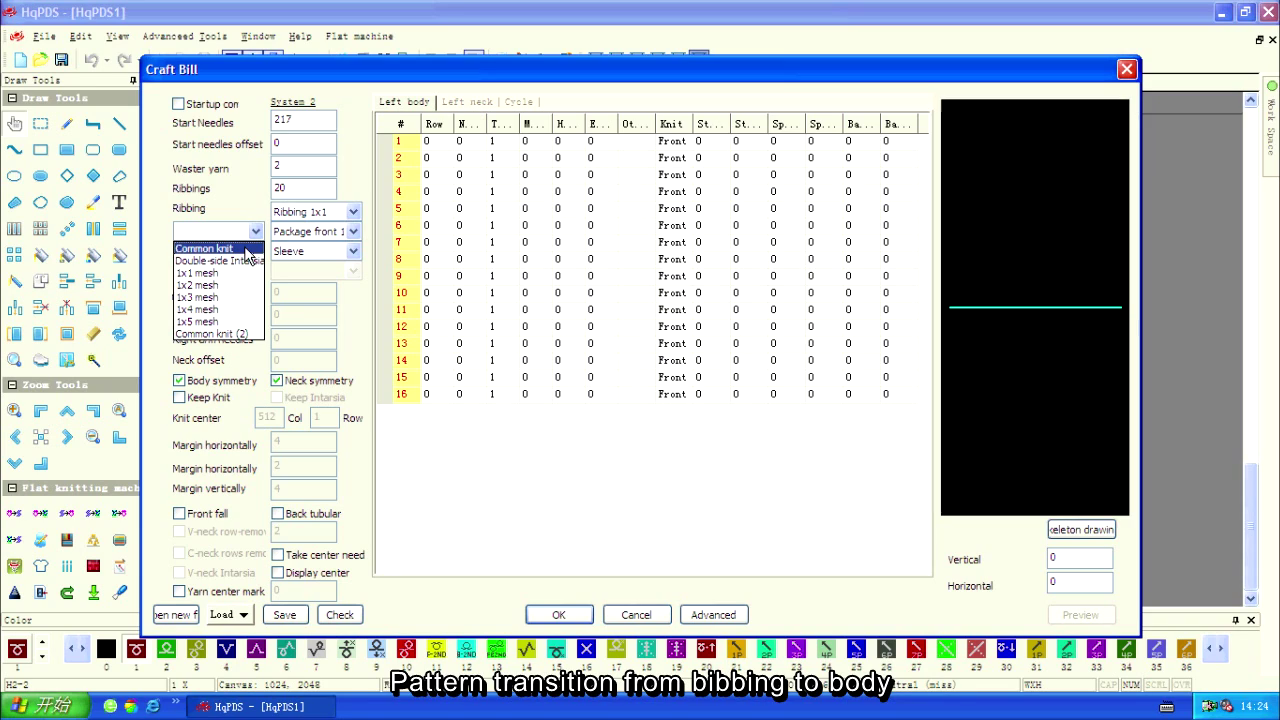
pyautogui.click(246, 251)
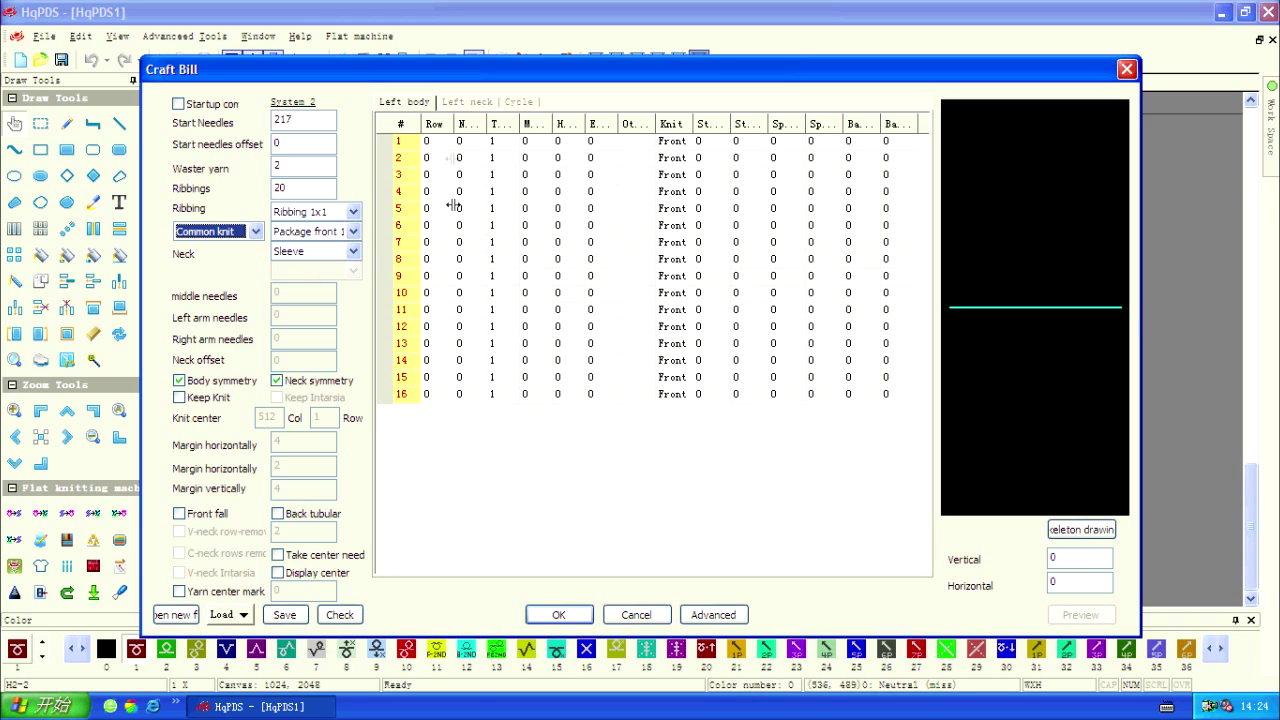
# - Enter 400 rows in the first line of the left body table and generate the pattern from the craft bill
pyautogui.click(437, 143)
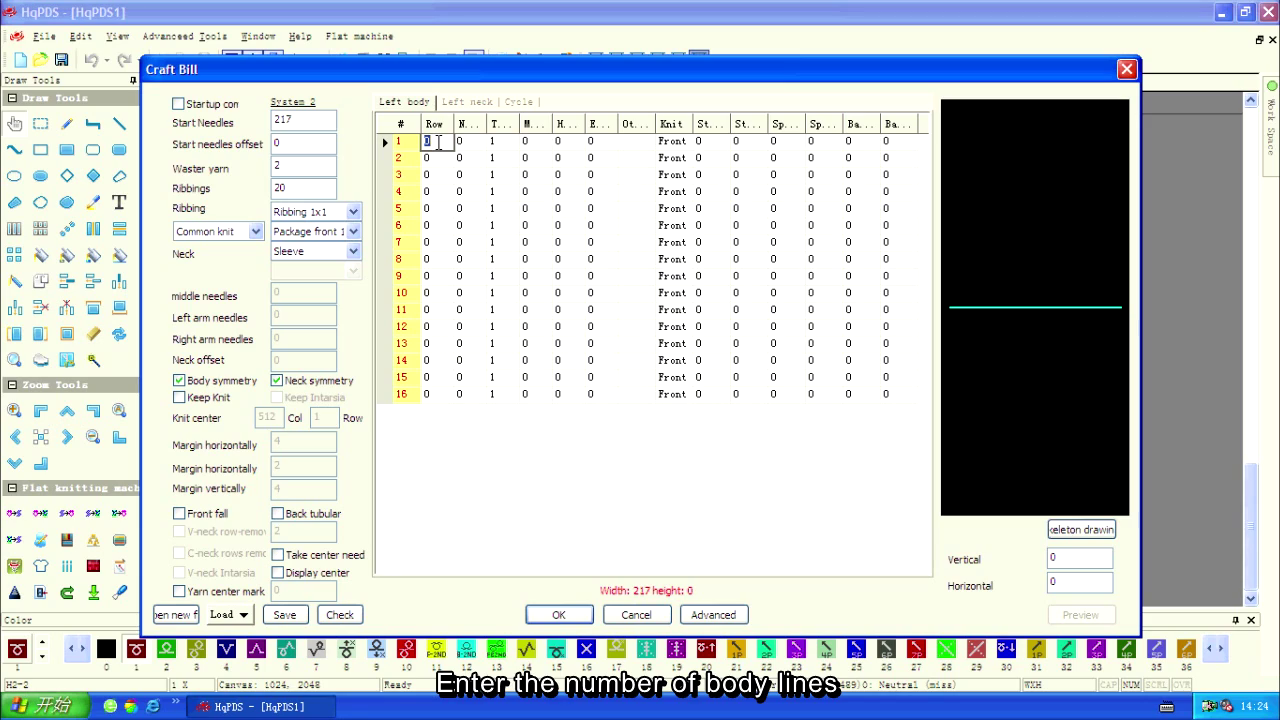
pyautogui.write('400')
pyautogui.click(636, 449)
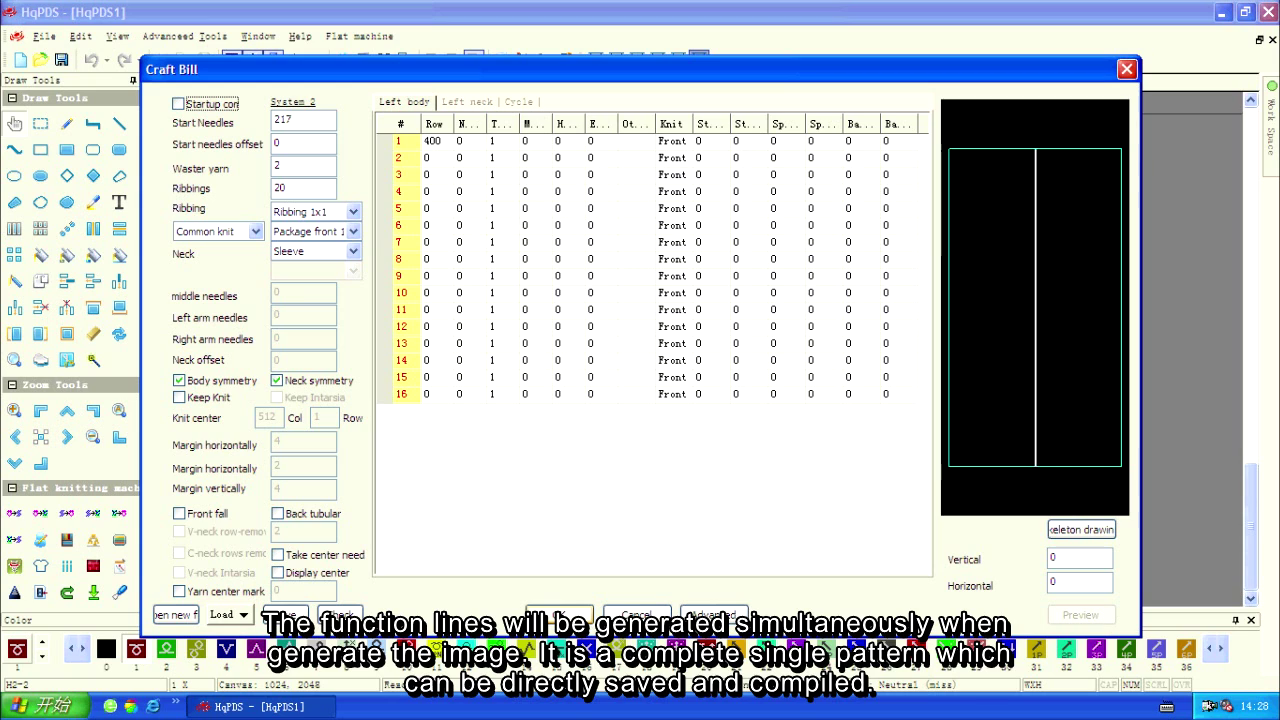
pyautogui.click(559, 614)
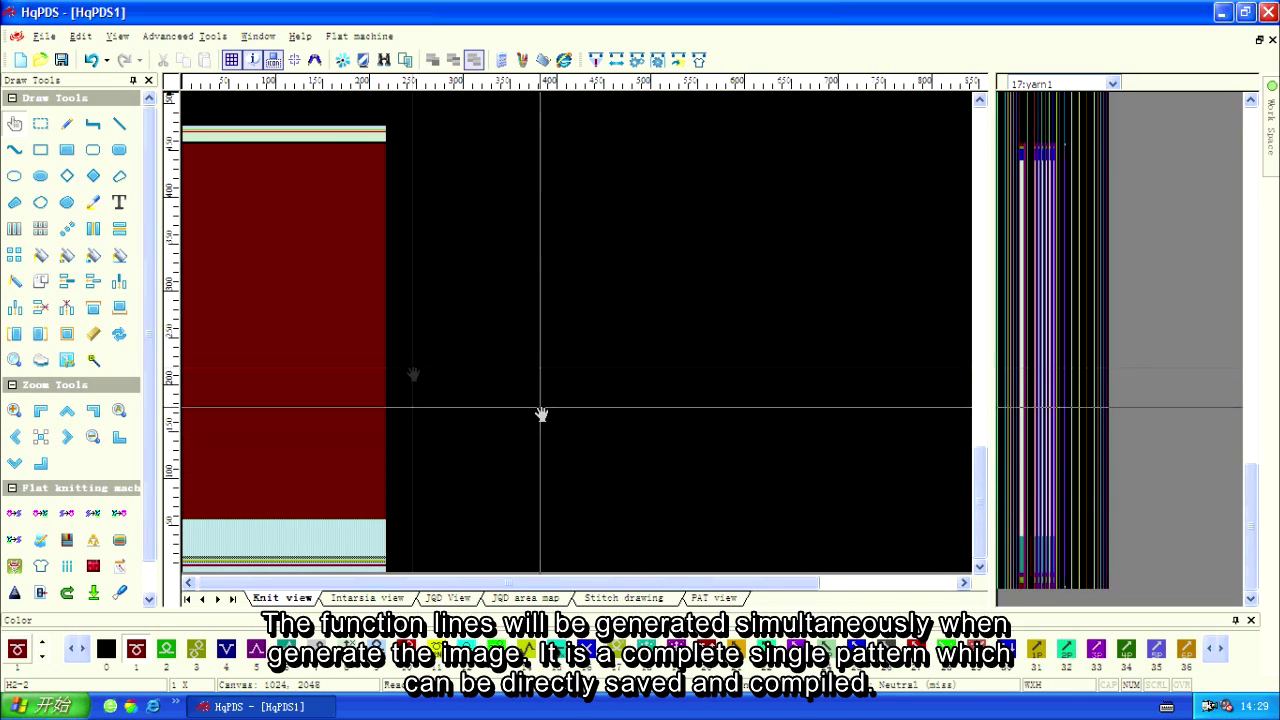
# - Start saving the pattern and create and open a new desktop folder named "file" for it
pyautogui.click(61, 61)
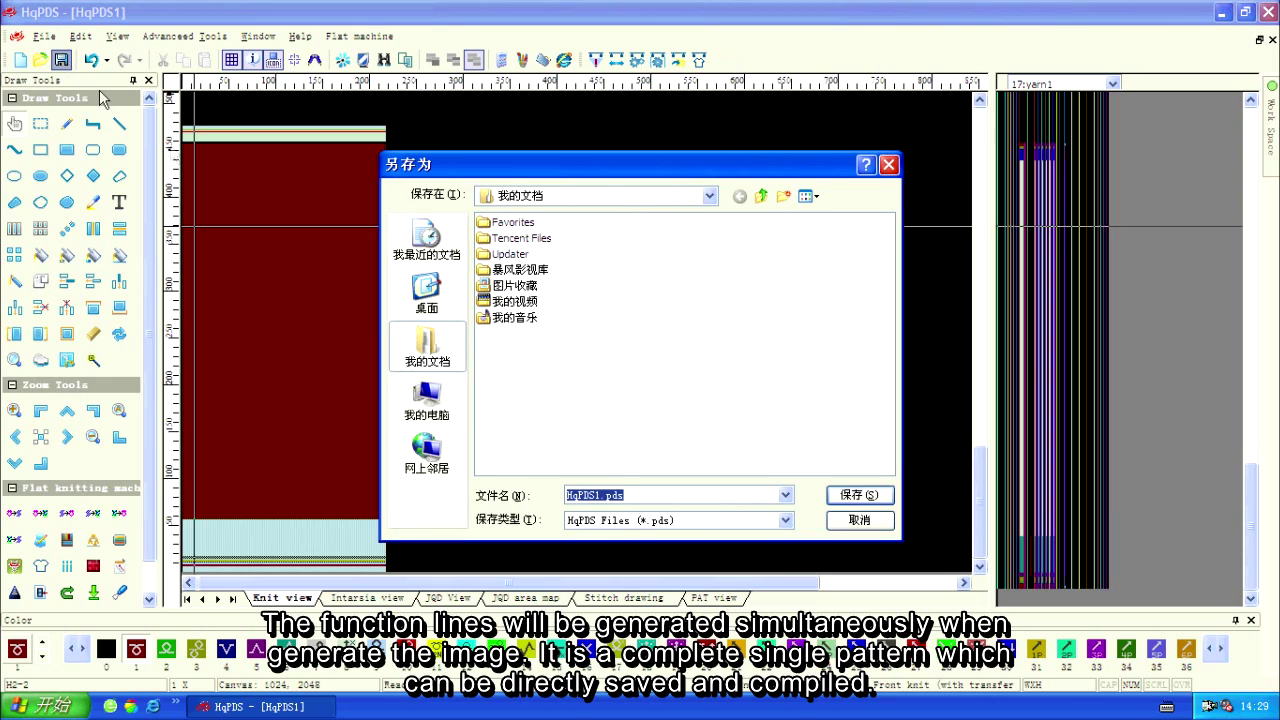
pyautogui.click(446, 313)
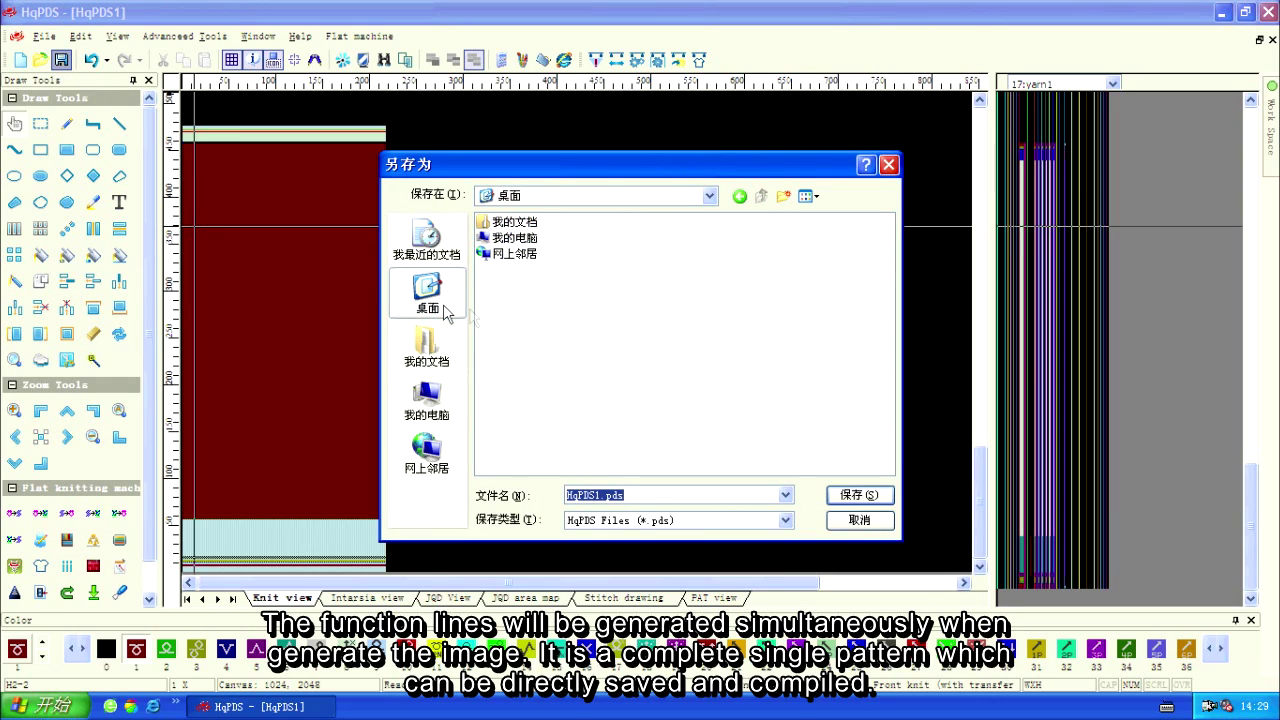
pyautogui.click(784, 197)
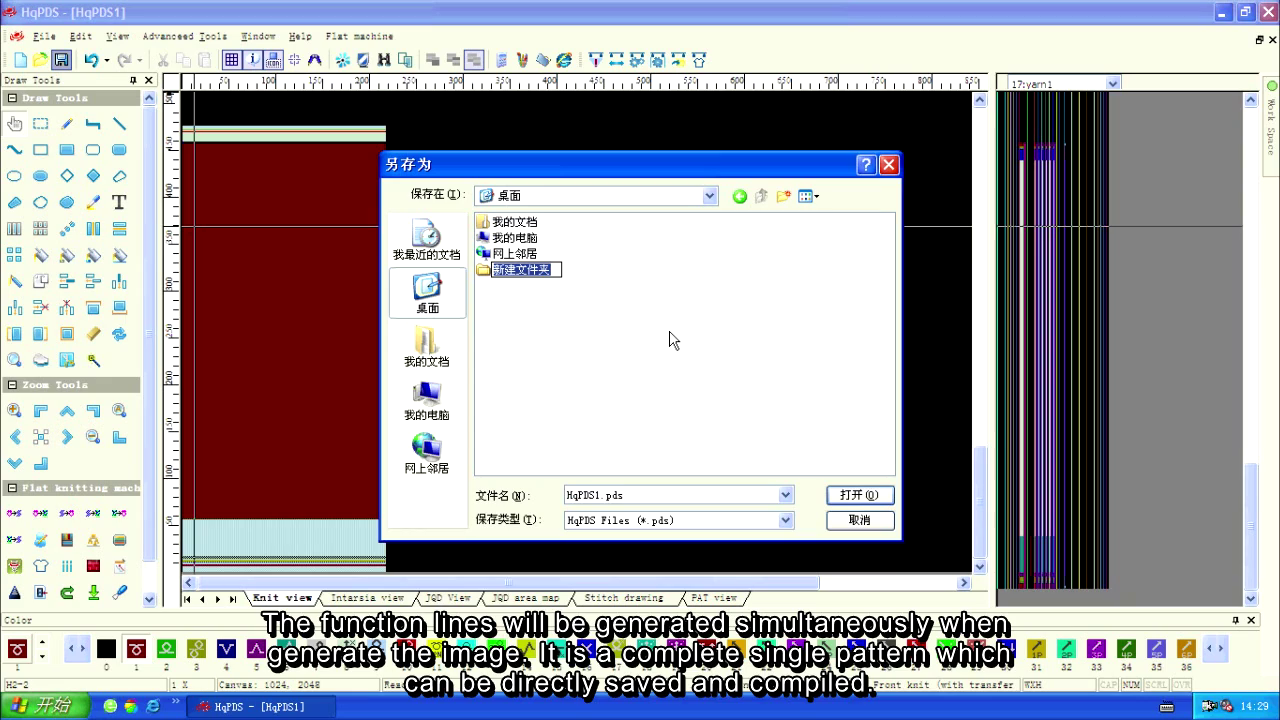
pyautogui.write('file')
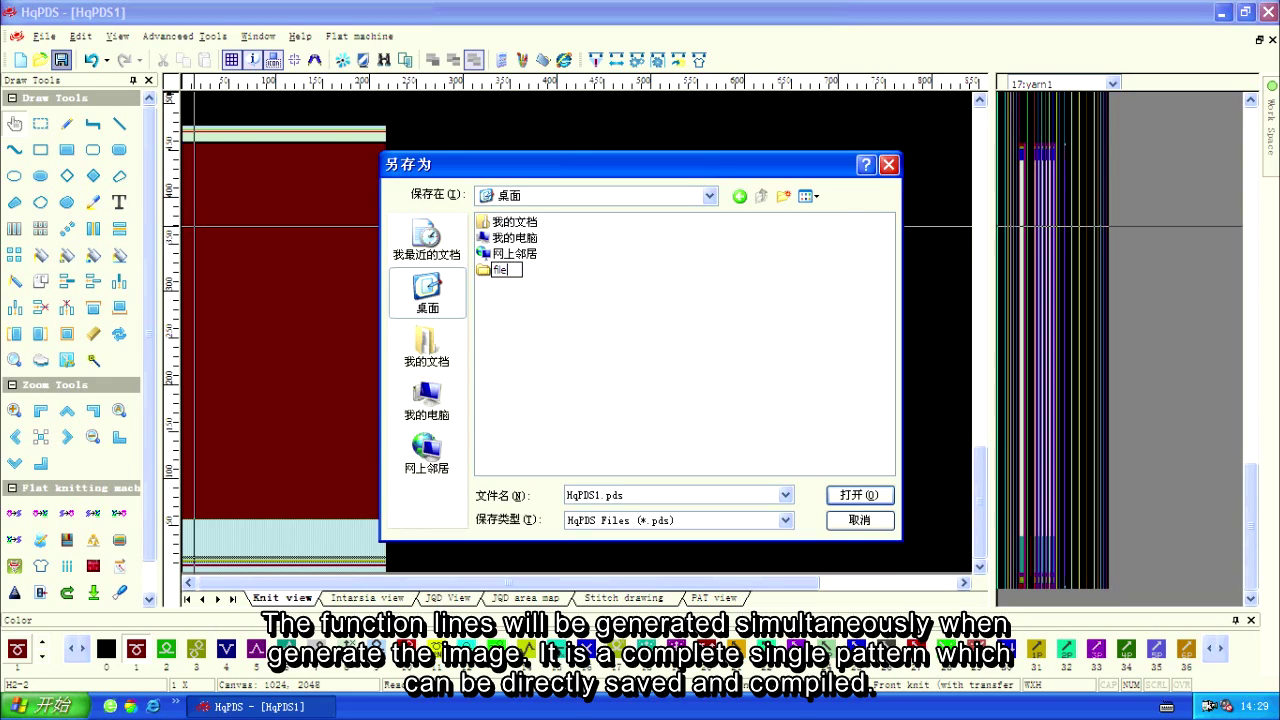
pyautogui.doubleClick(483, 269)
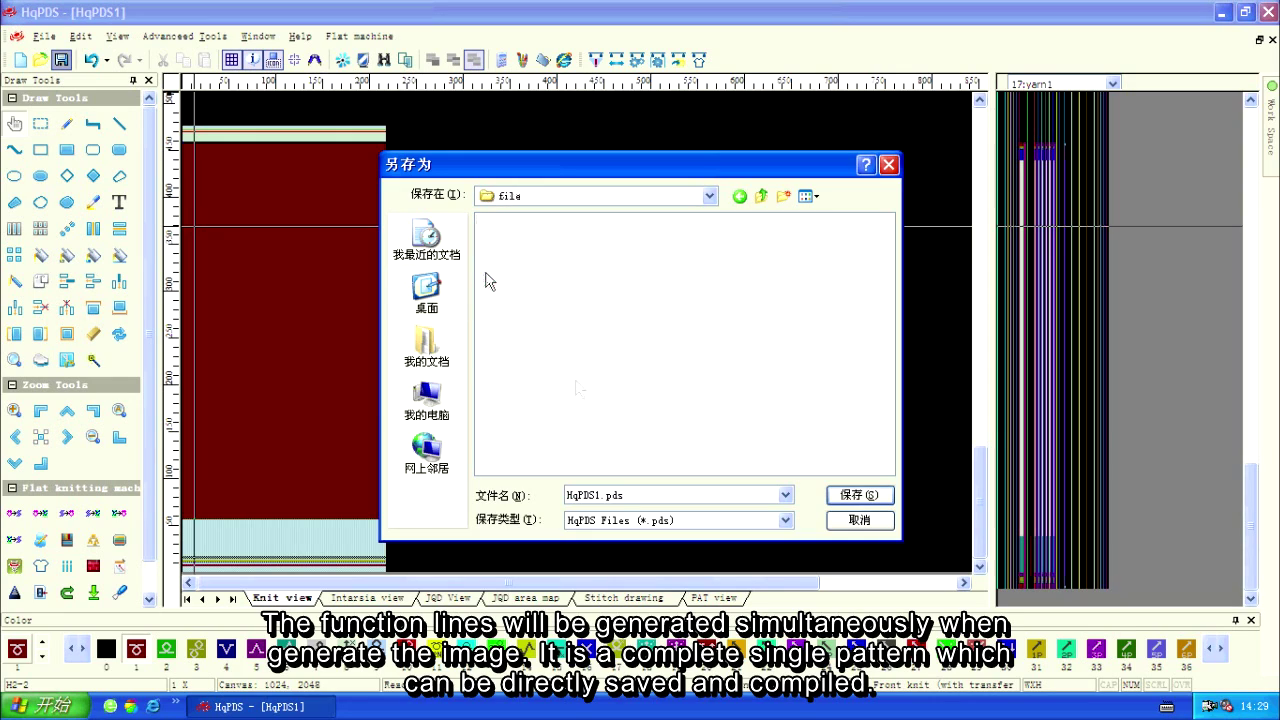
# - Save the pattern under the file name 1 as an HqPDS file in the "file" folder
pyautogui.doubleClick(632, 494)
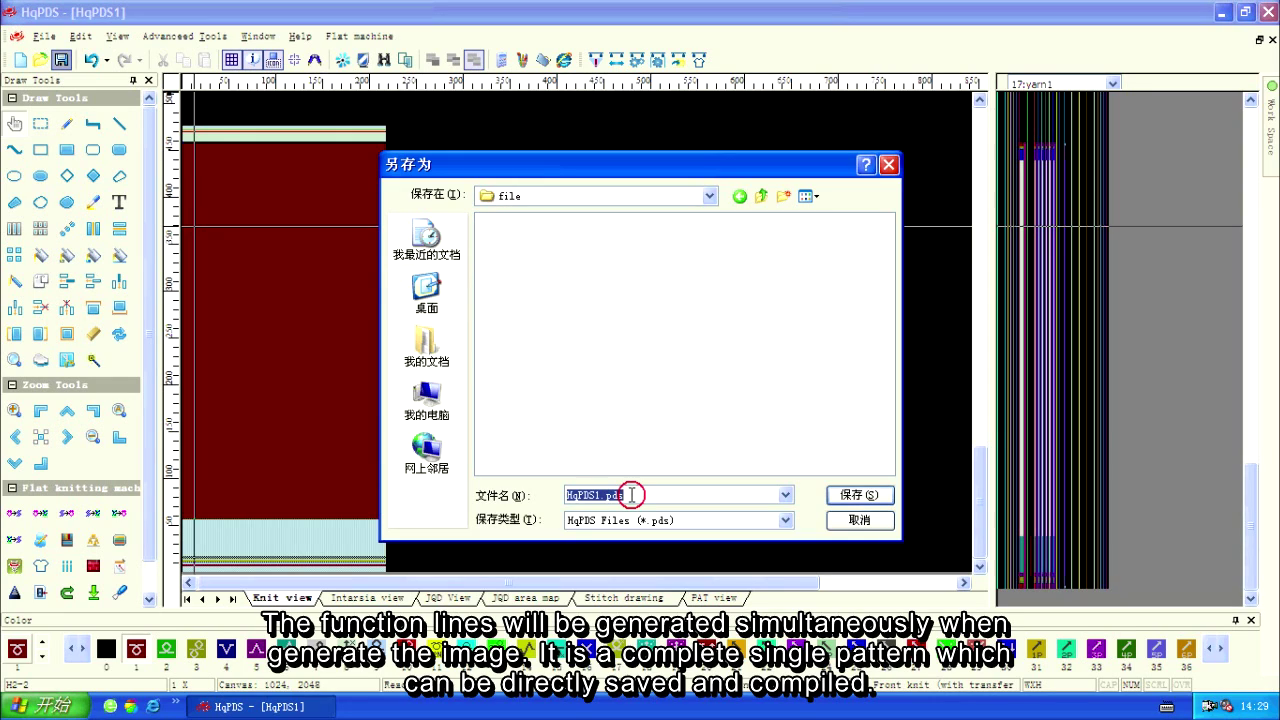
pyautogui.write('1')
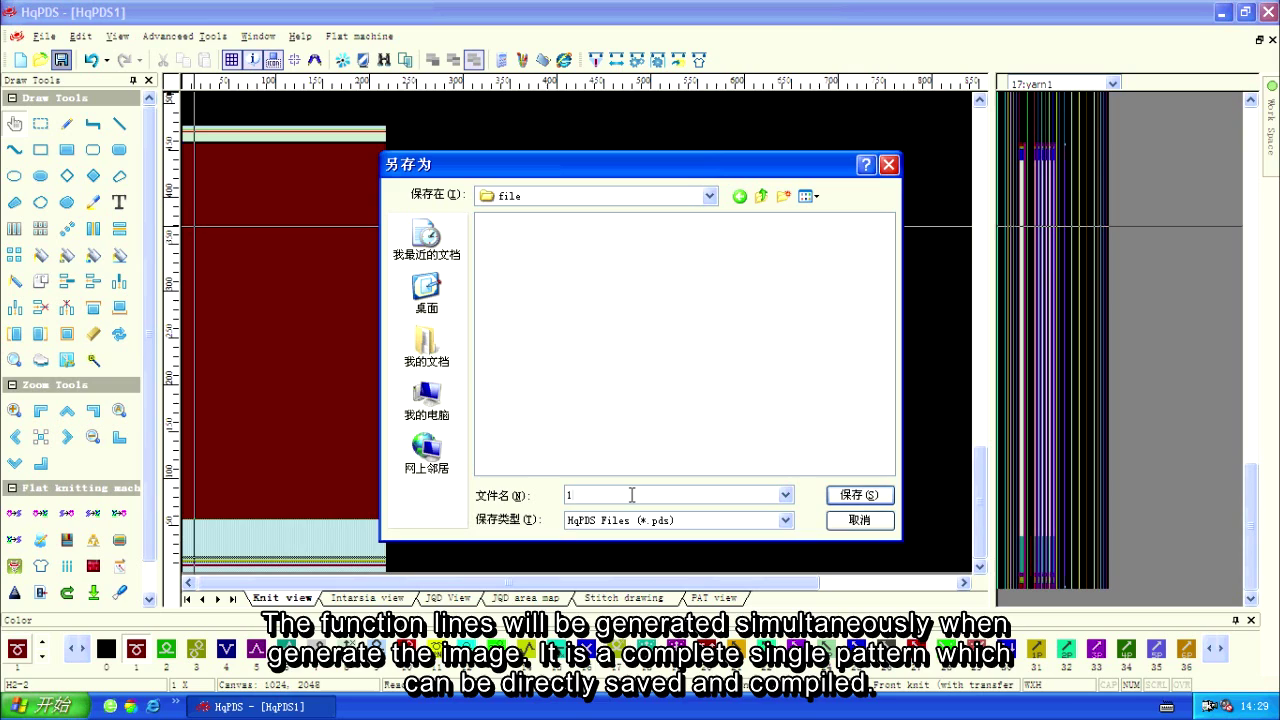
pyautogui.click(855, 497)
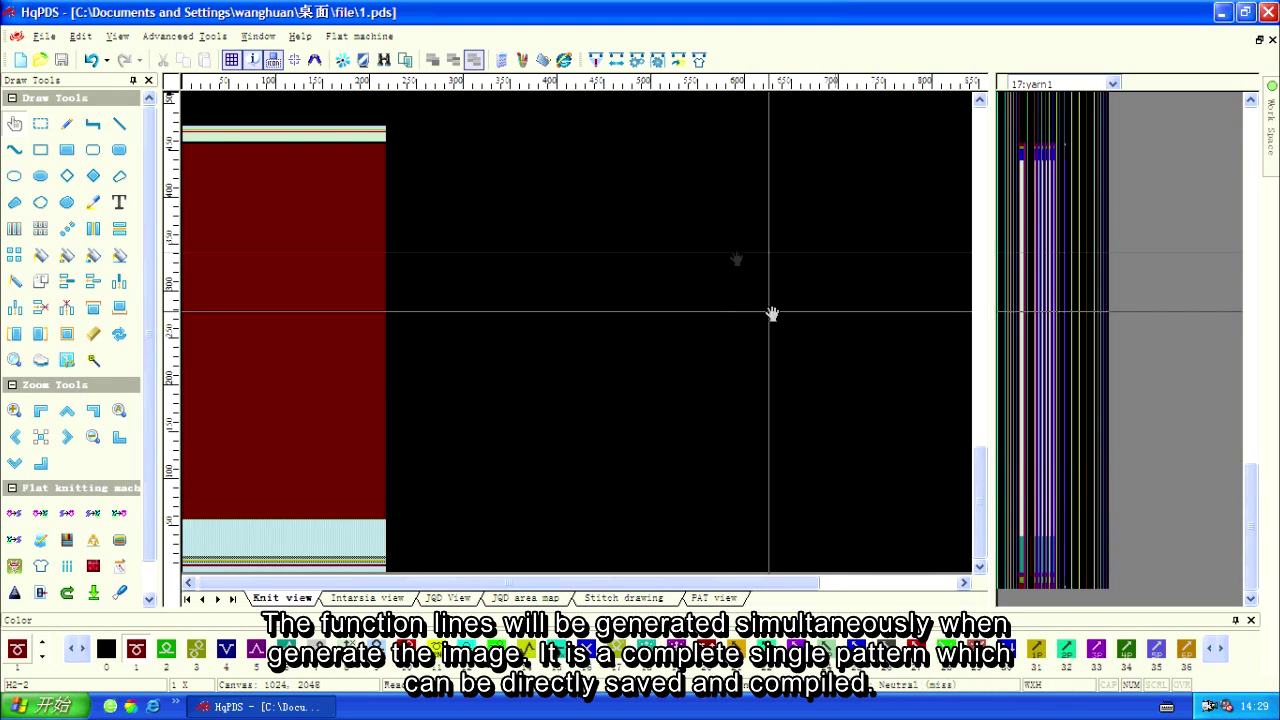
# - Compile the saved pattern with the default compilation options and dismiss the result summary
pyautogui.click(595, 62)
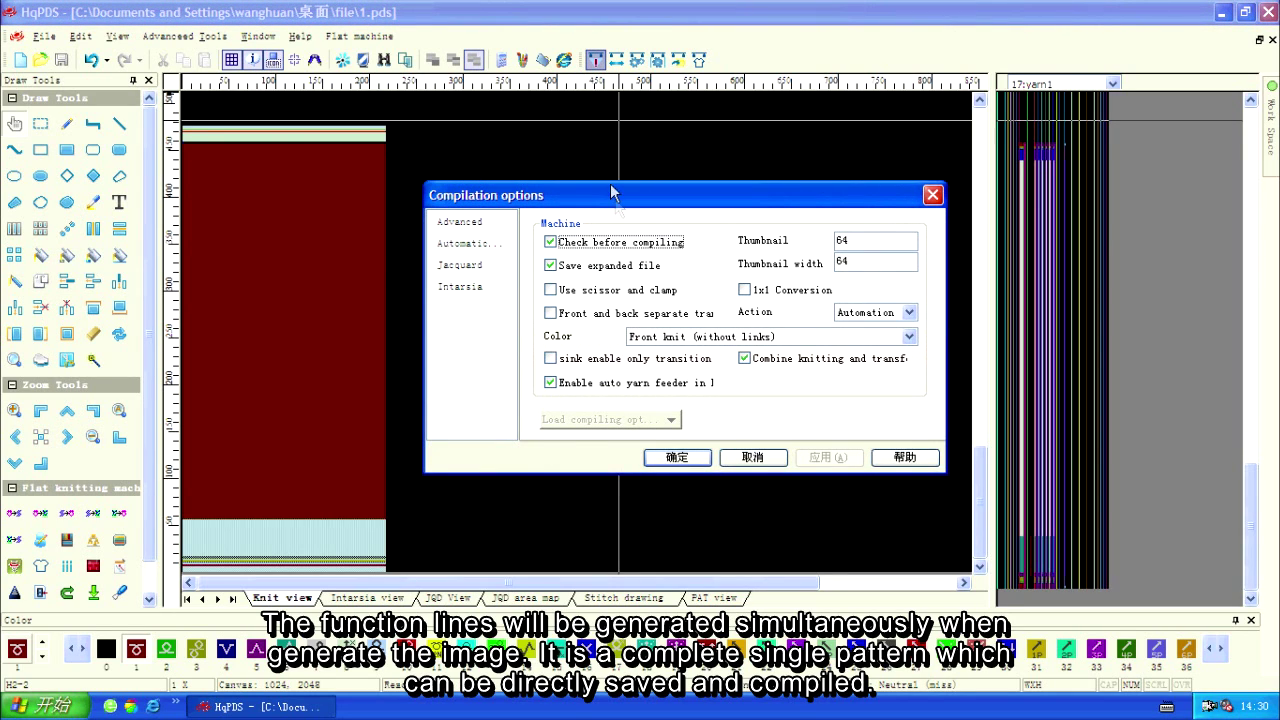
pyautogui.click(678, 457)
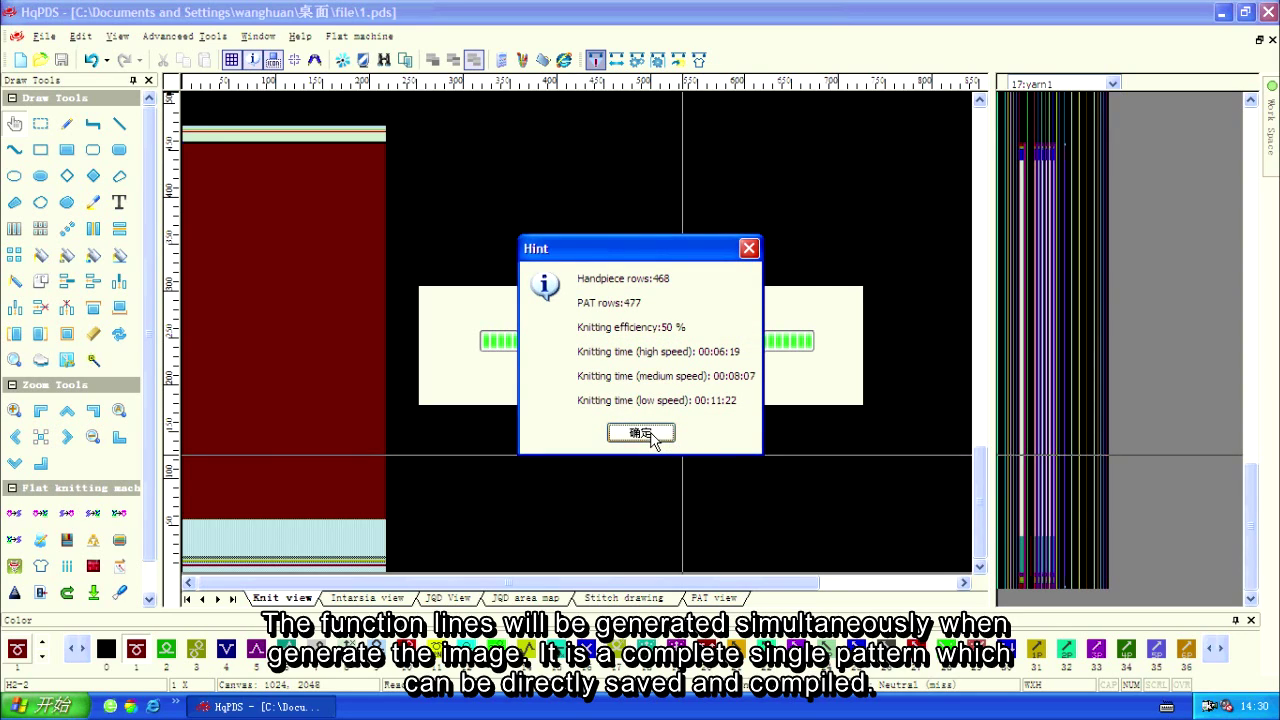
pyautogui.click(650, 436)
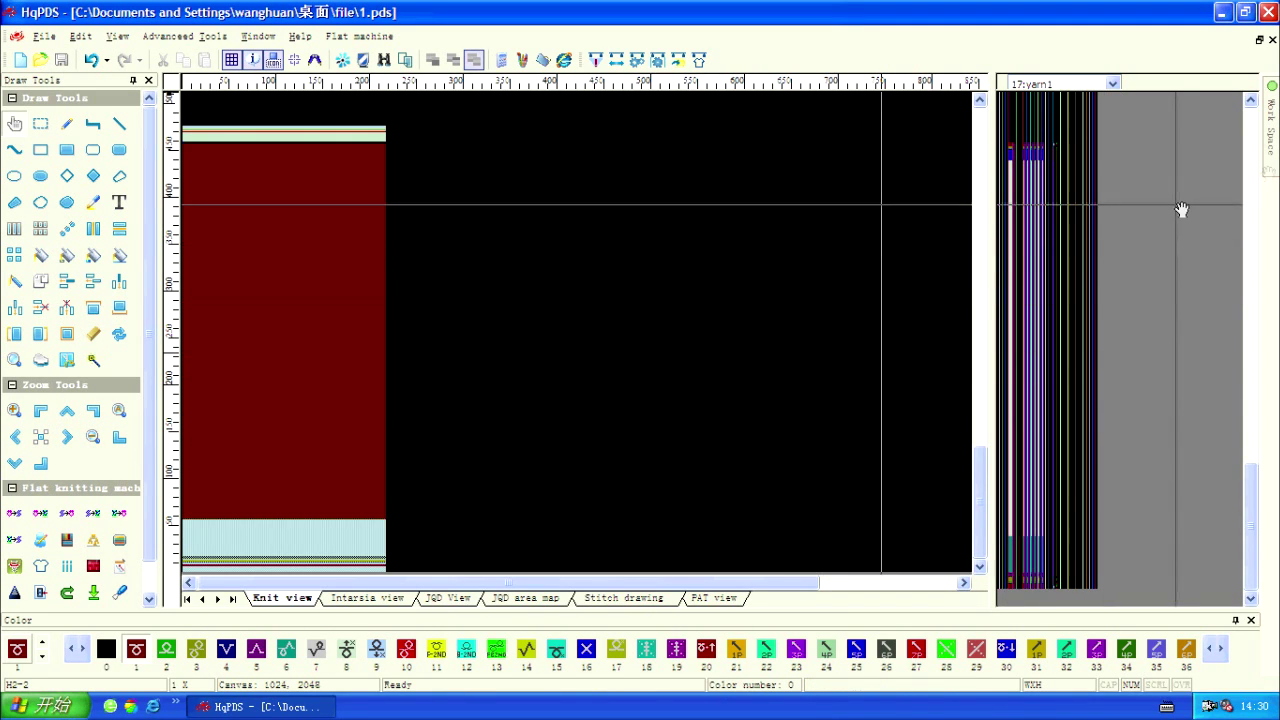
# - Launch the knitting simulation from the work space to view the fabric's actual effect
pyautogui.moveTo(1268, 172)
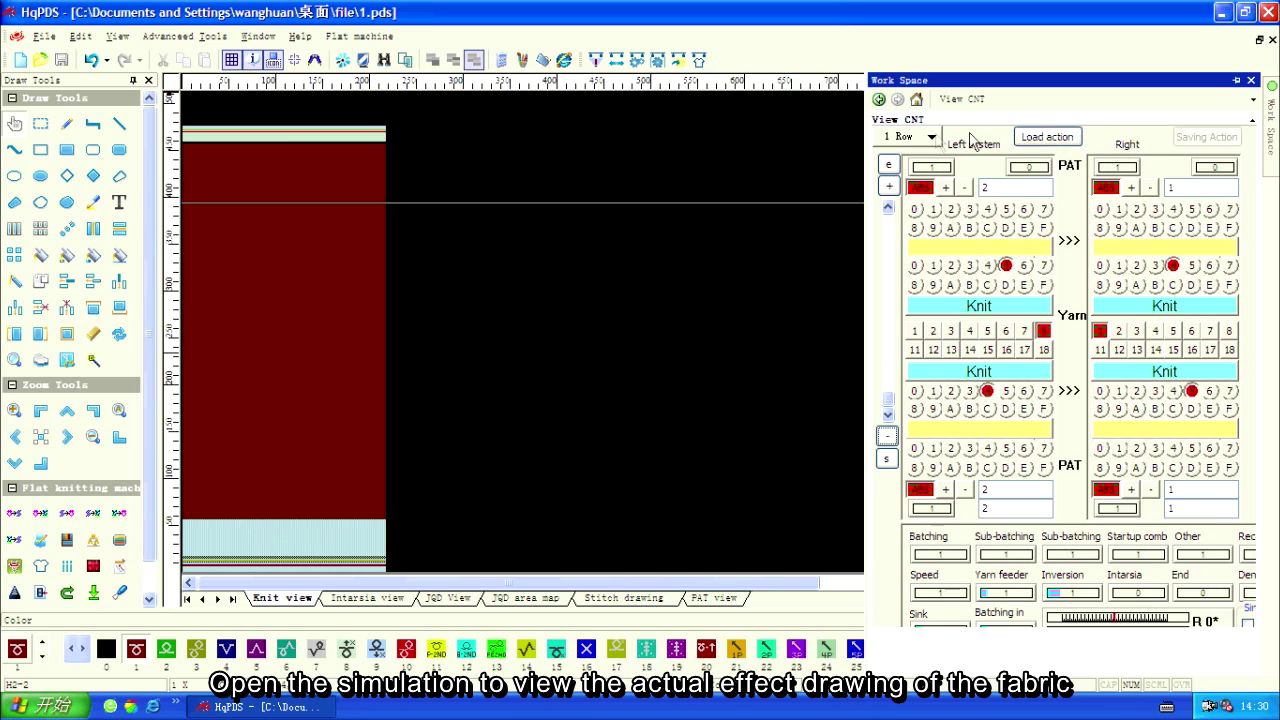
pyautogui.click(931, 138)
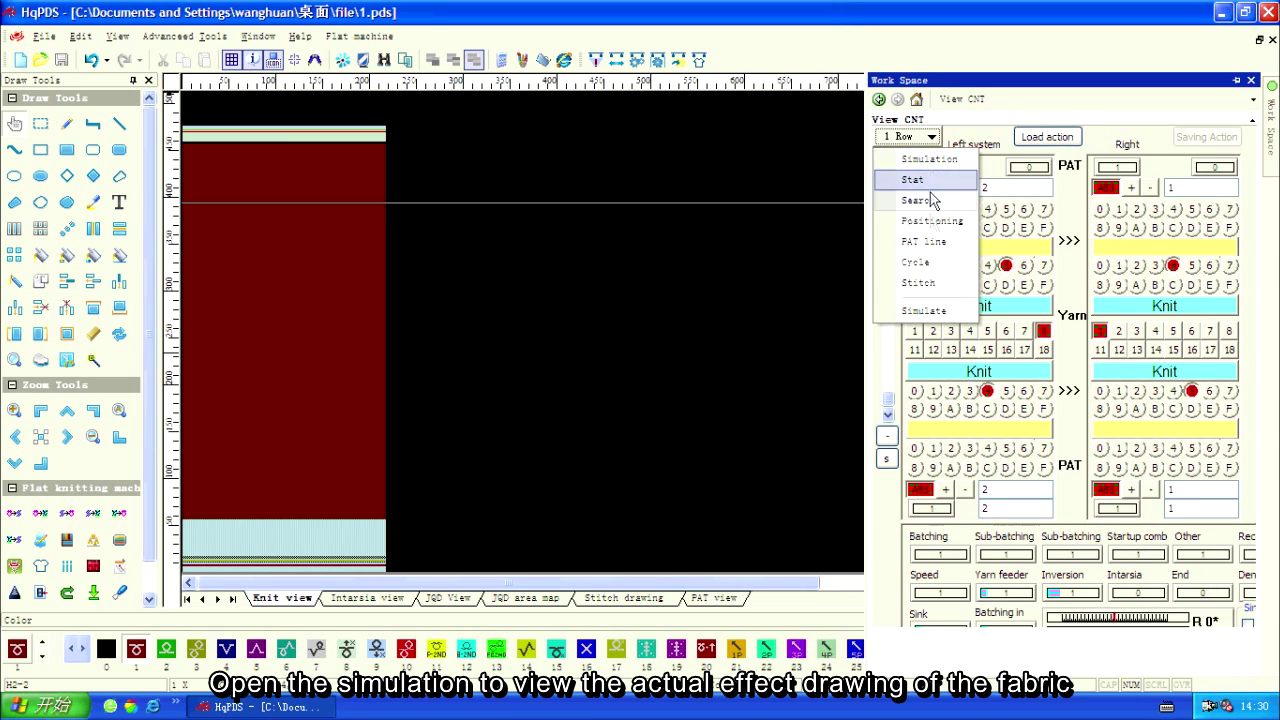
pyautogui.click(930, 316)
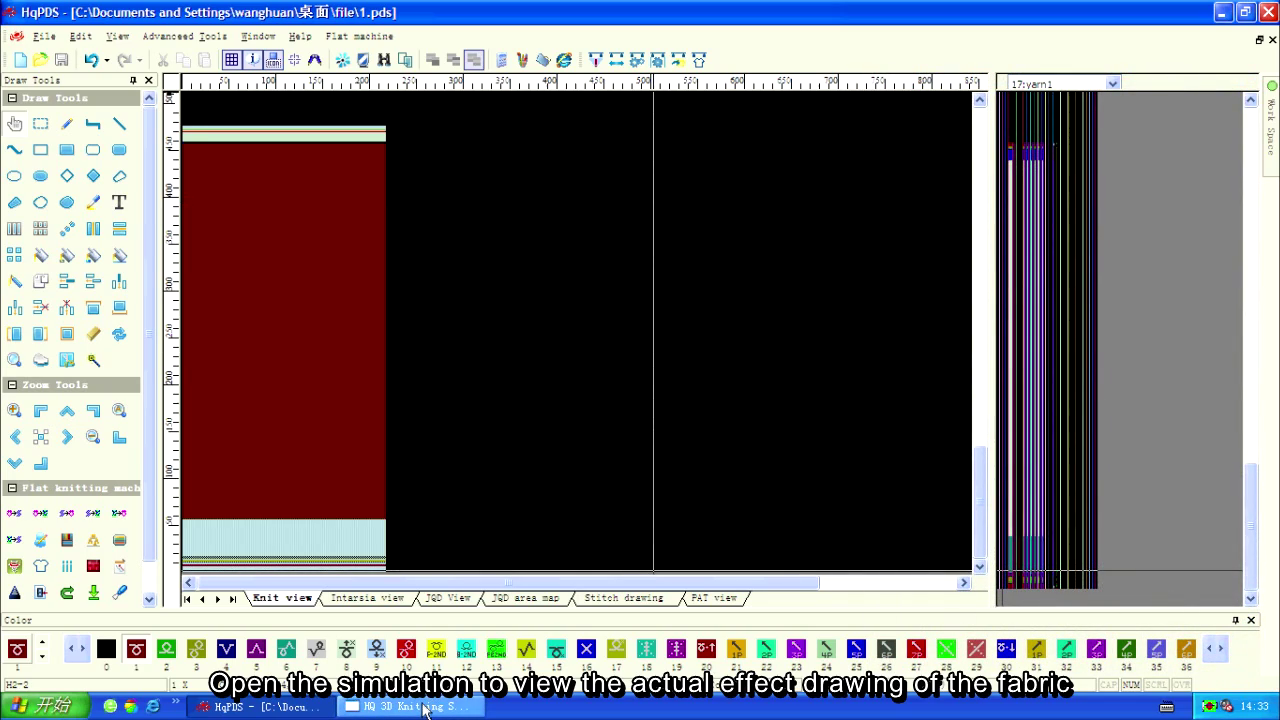
# - Switch to the HQ 3D Knitting Simulation window and zoom out on the front of the simulated fabric
pyautogui.click(412, 707)
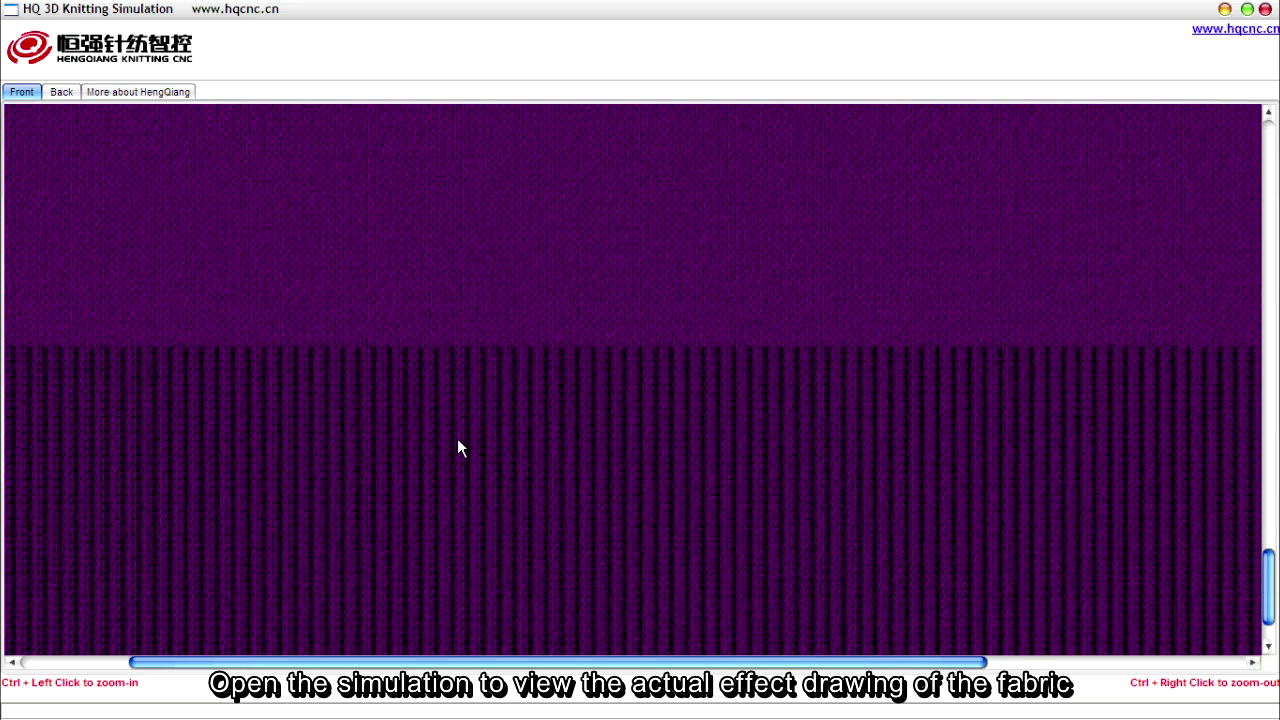
pyautogui.keyDown('ctrl'); pyautogui.rightClick(458, 440); pyautogui.keyUp('ctrl')
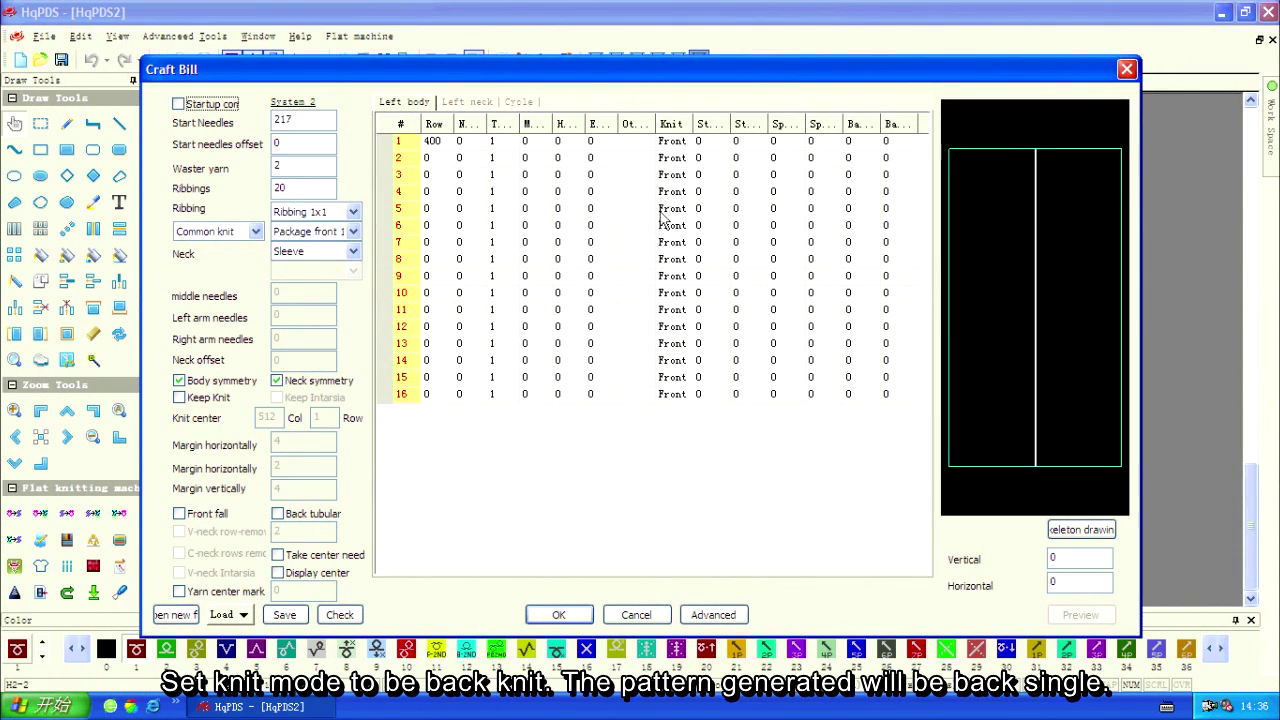
# - Set the knit mode of the first left body row in the craft bill to Back
pyautogui.click(672, 142)
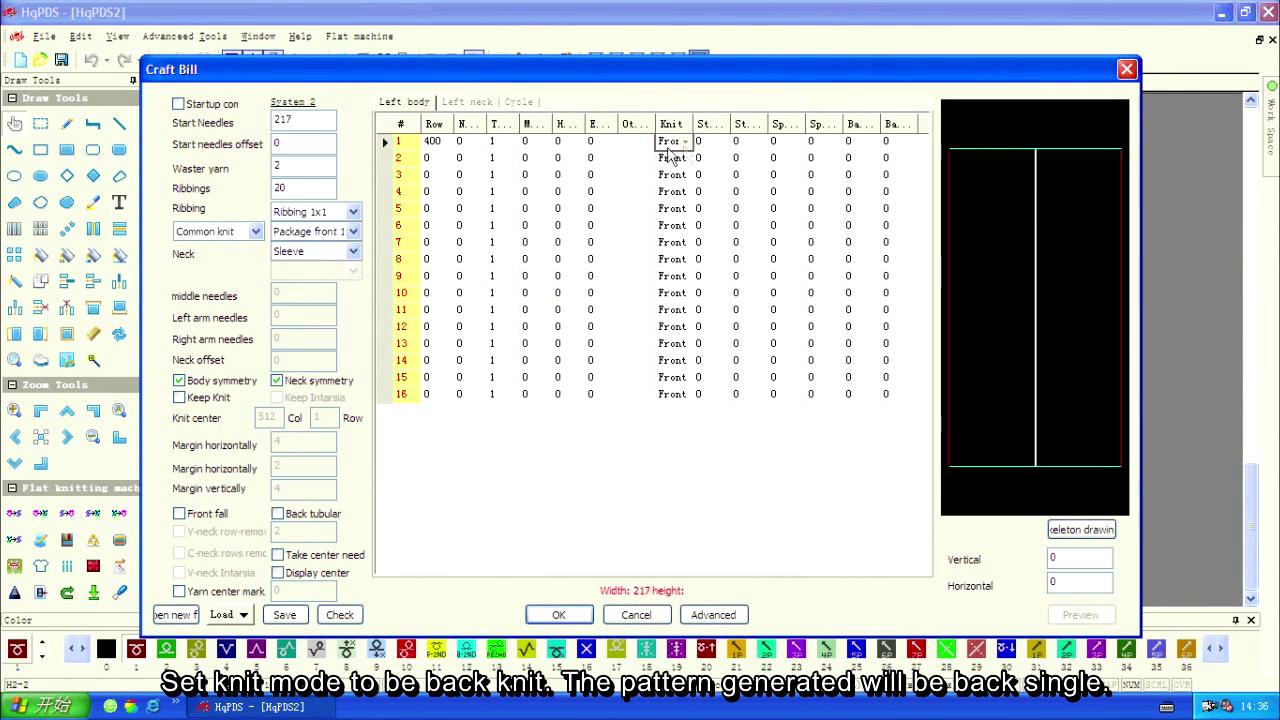
pyautogui.rightClick(686, 146)
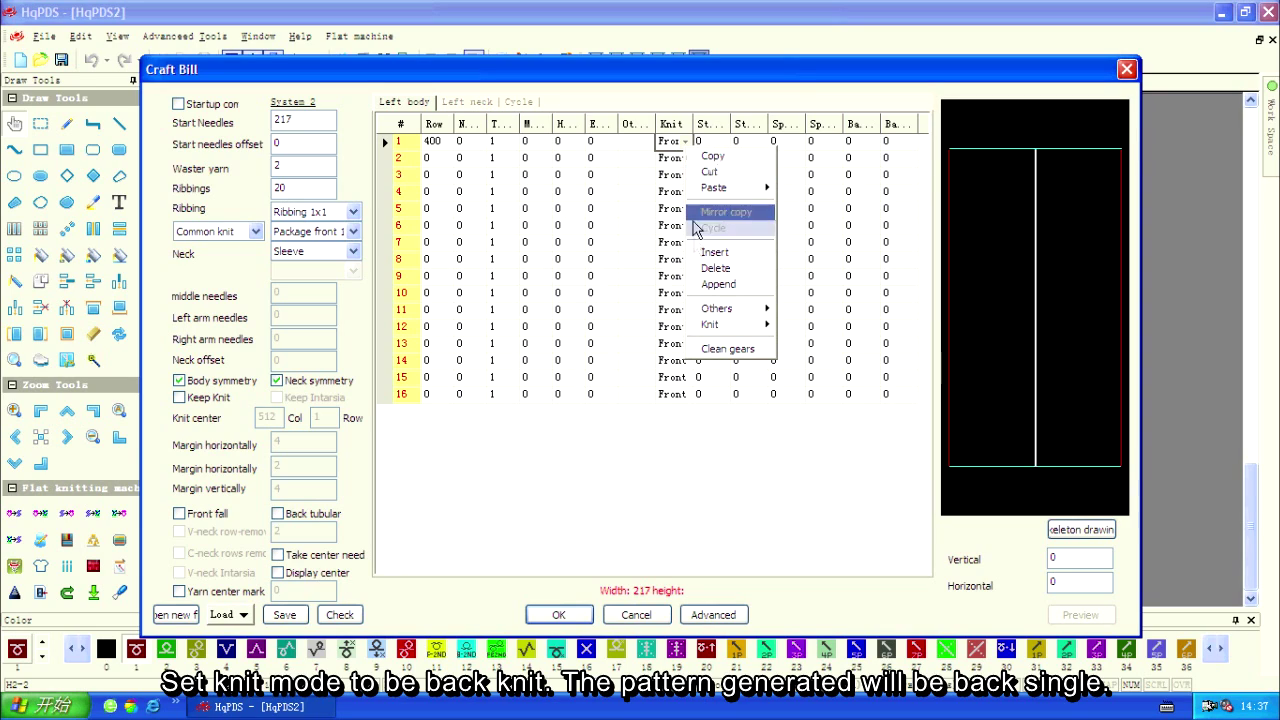
pyautogui.moveTo(703, 330)
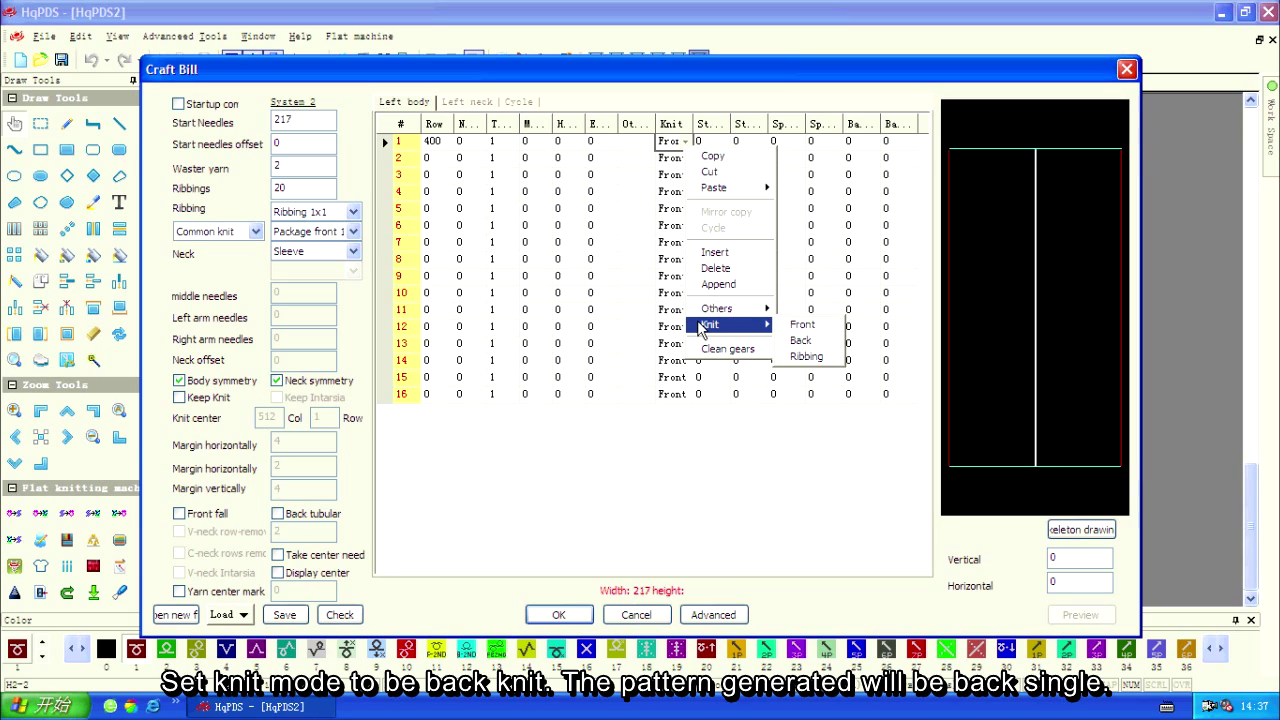
pyautogui.click(820, 346)
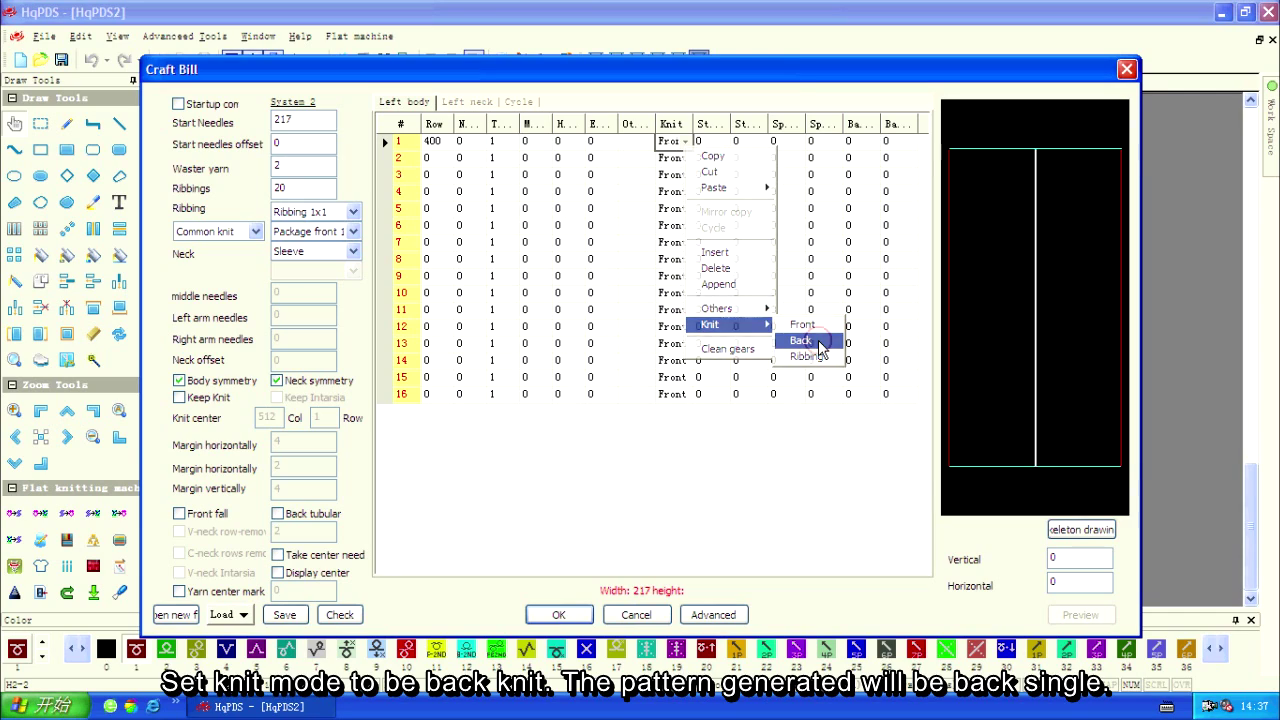
pyautogui.click(666, 457)
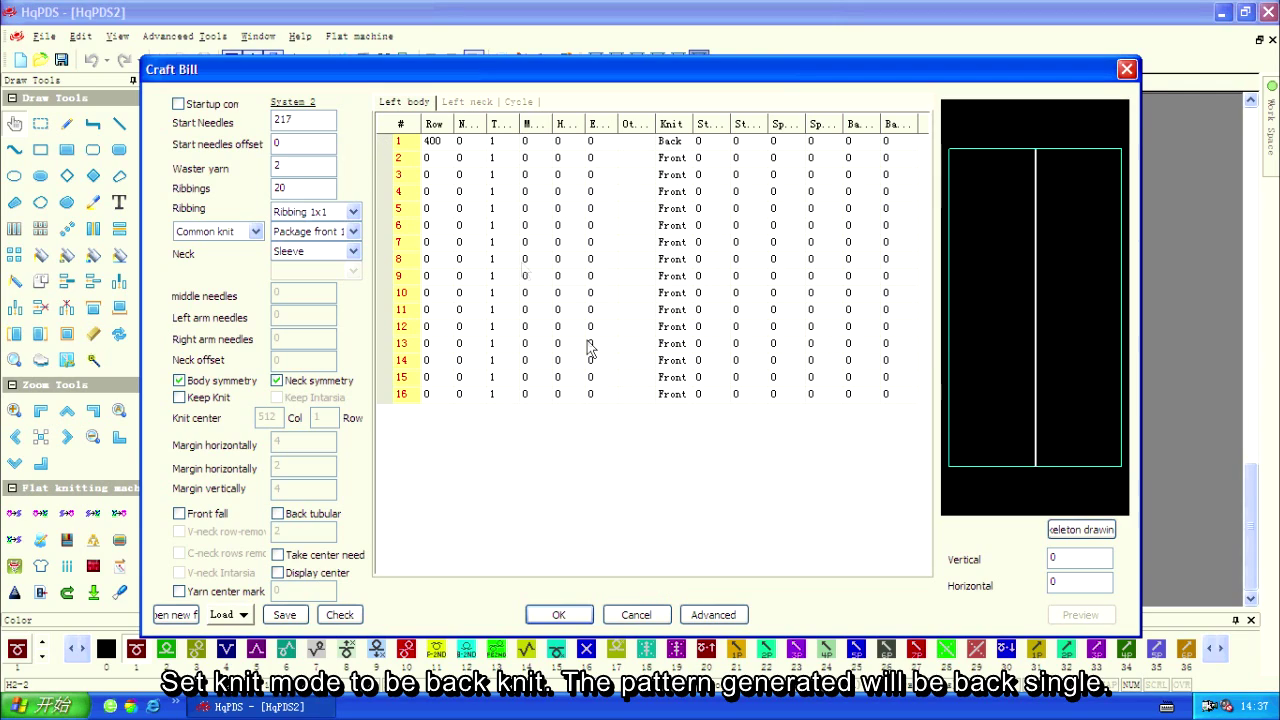
# - Set the first left body line's row count to 266, generate the back single-side pattern and inspect it above the ribbing
pyautogui.click(435, 142)
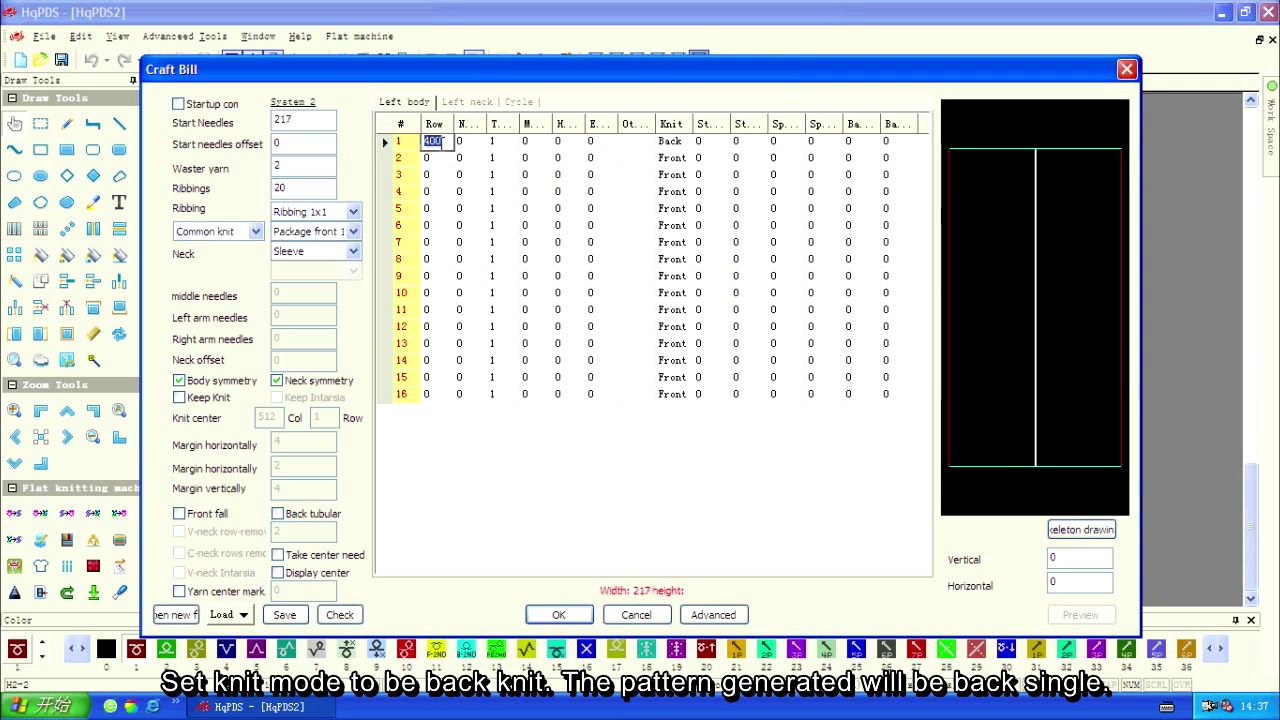
pyautogui.write('266')
pyautogui.click(458, 432)
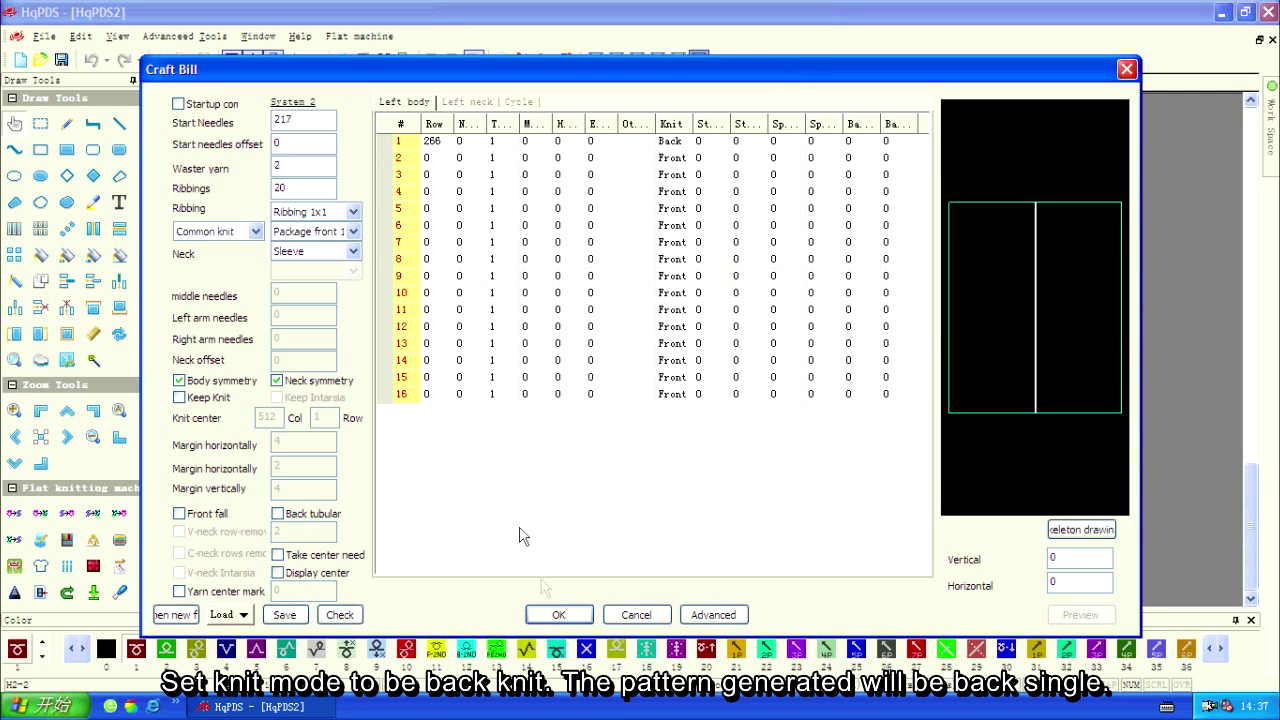
pyautogui.click(560, 615)
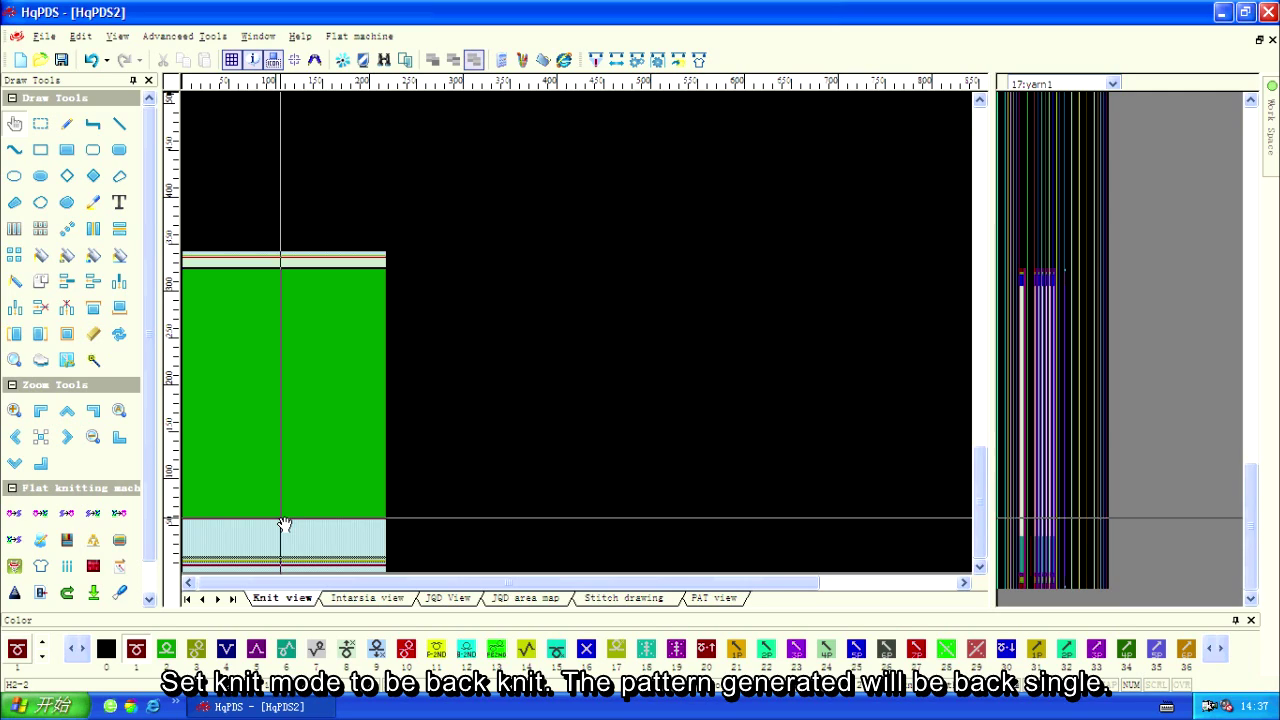
pyautogui.doubleClick(284, 524)
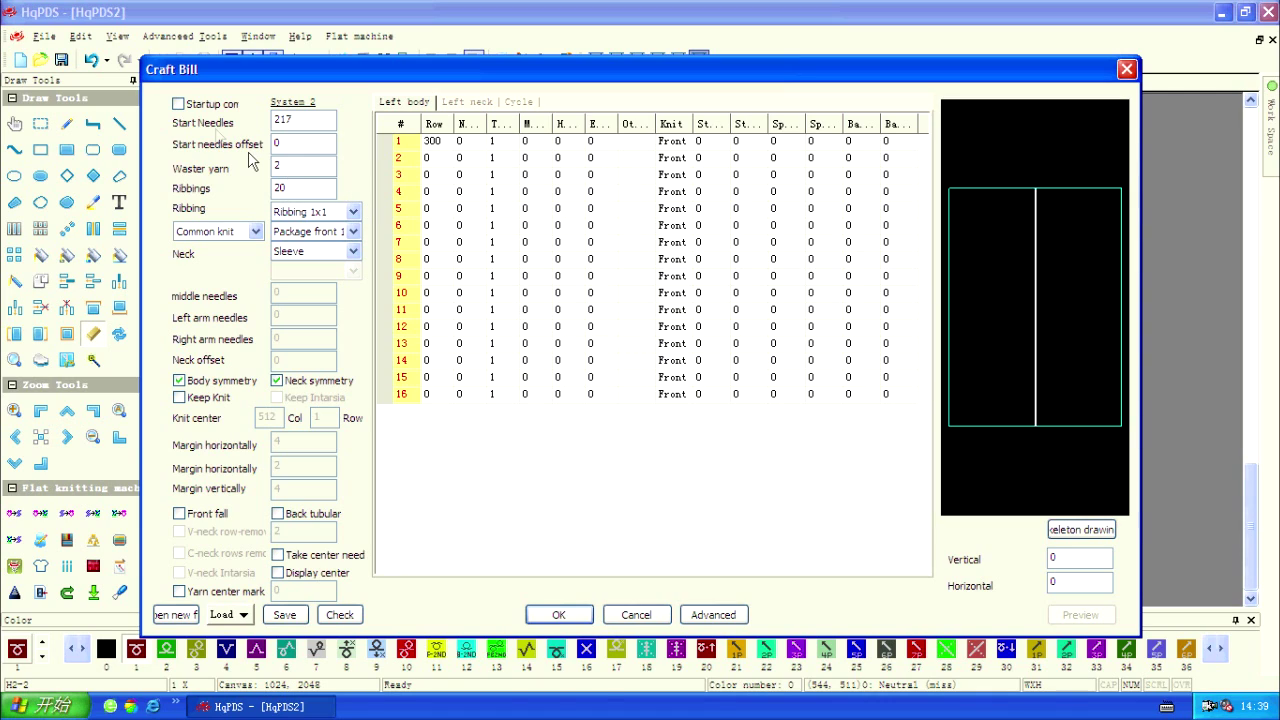
# - Enable the startup (pull board) option in the 300-row front-knit craft bill and generate the pattern
pyautogui.click(180, 106)
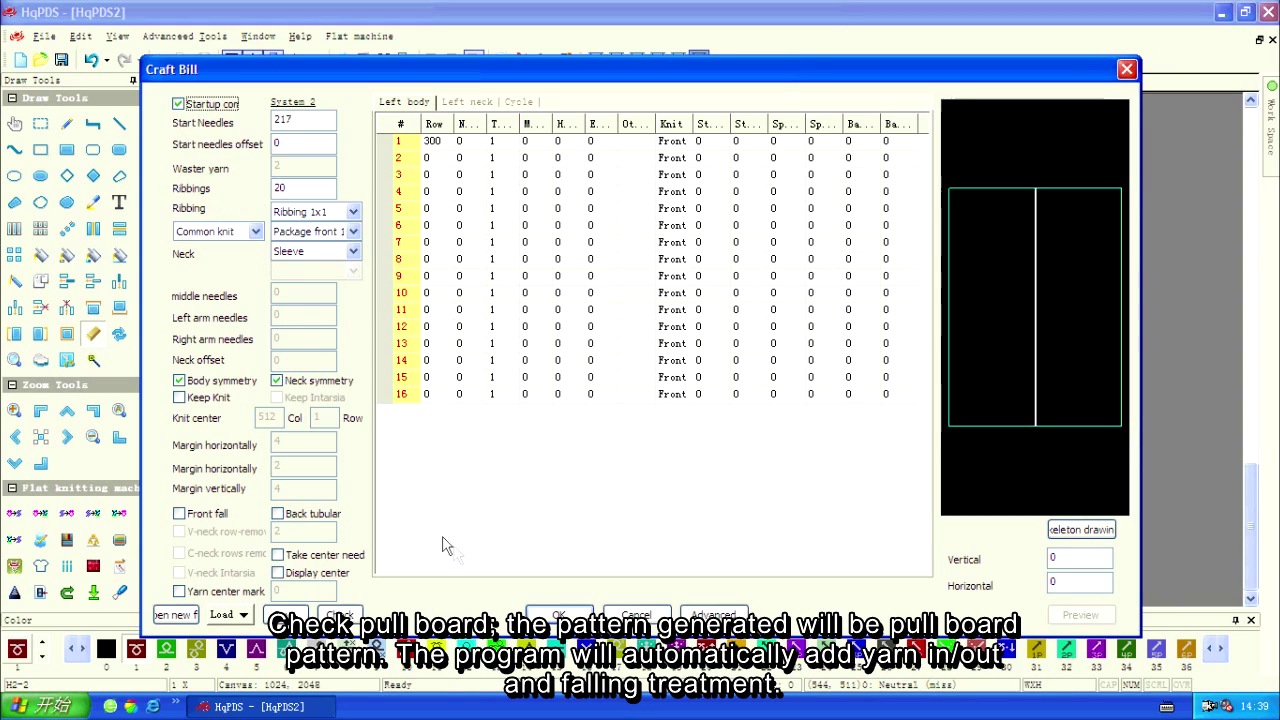
pyautogui.click(559, 614)
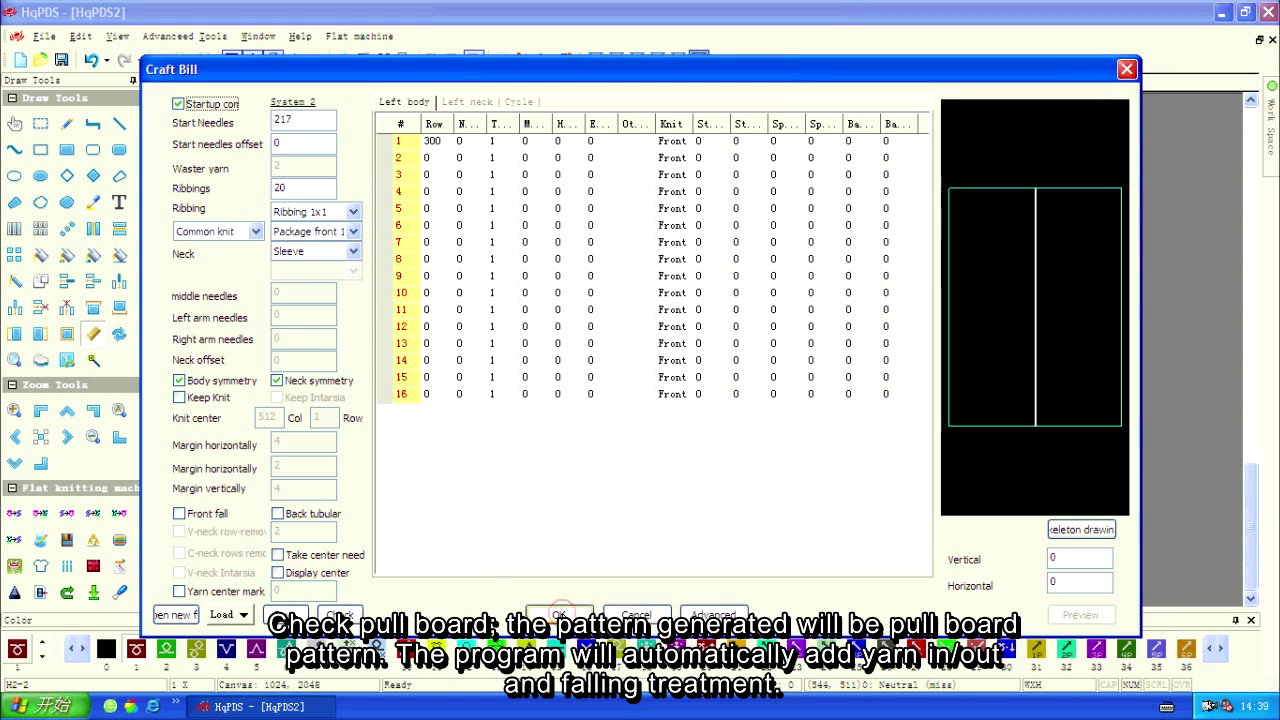